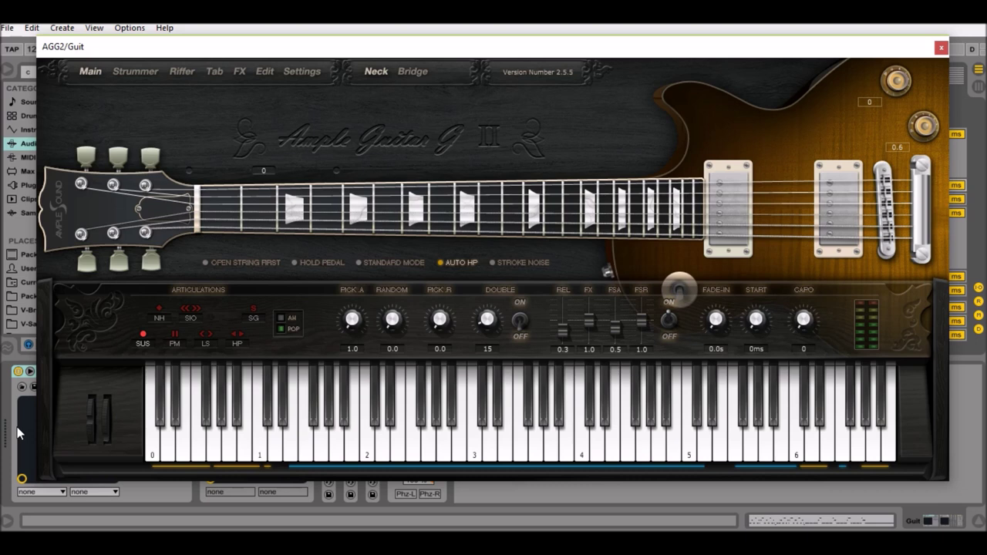
Step: Switch Ample Guitar G II to its Riffer page to show the riff 'My ranch in Texas'
left_click(182, 74)
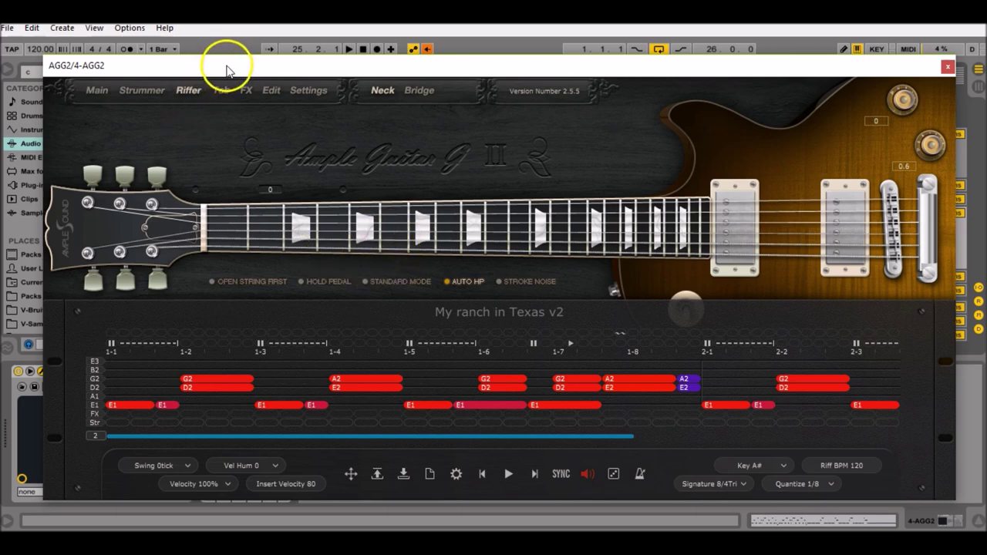
Step: Shift the Ample Guitar G II window slightly lower on screen
left_click_drag(227, 71, 222, 107)
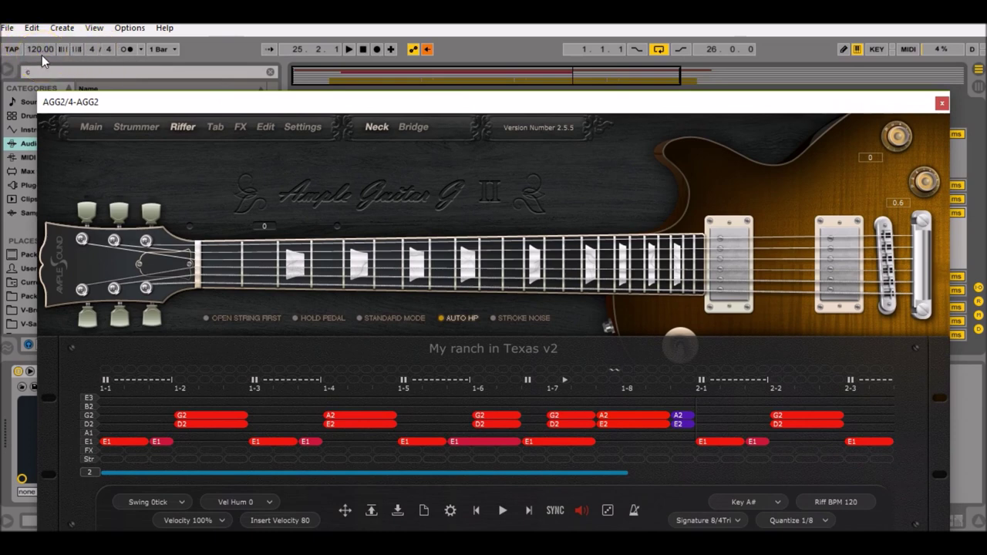
Step: Close the plugin, check the AGG2 track's -50 ms delay, then reopen Ample Guitar G II
left_click(941, 103)
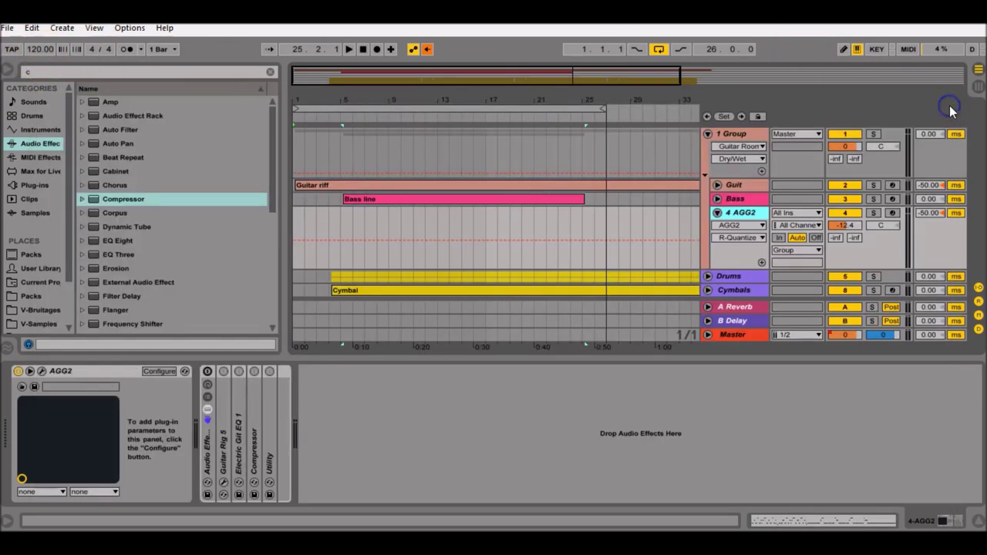
left_click(927, 221)
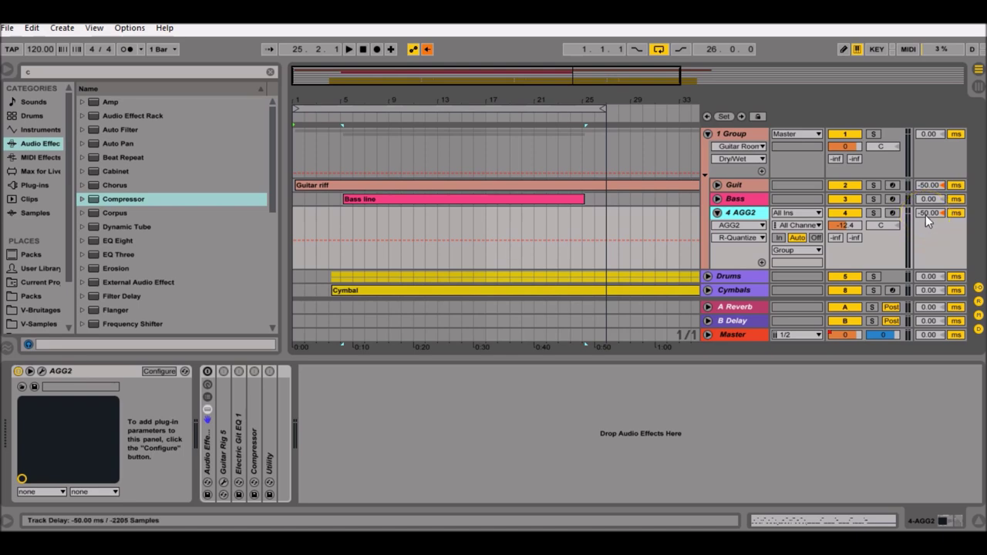
left_click(42, 371)
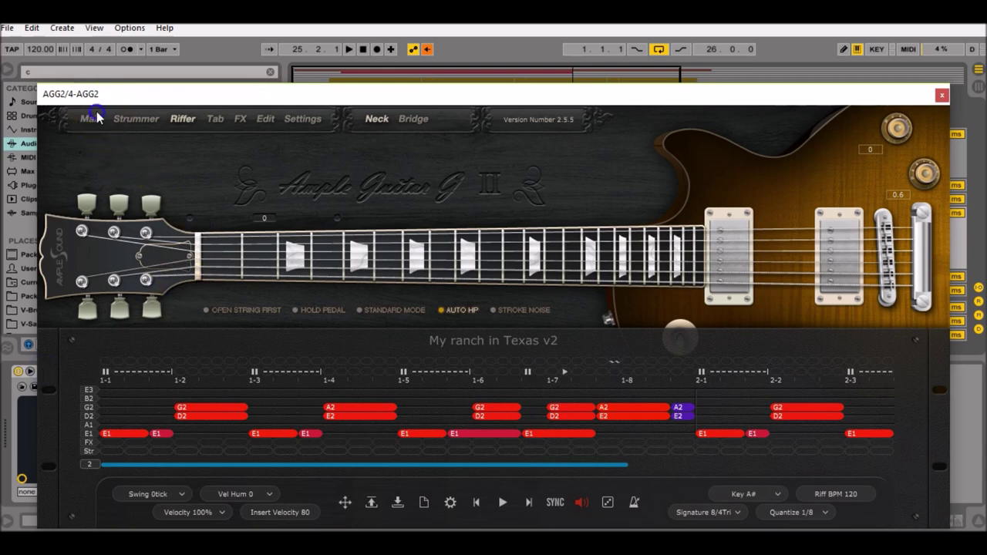
Step: On the Main page, nudge the START and PICK A knobs
left_click(90, 118)
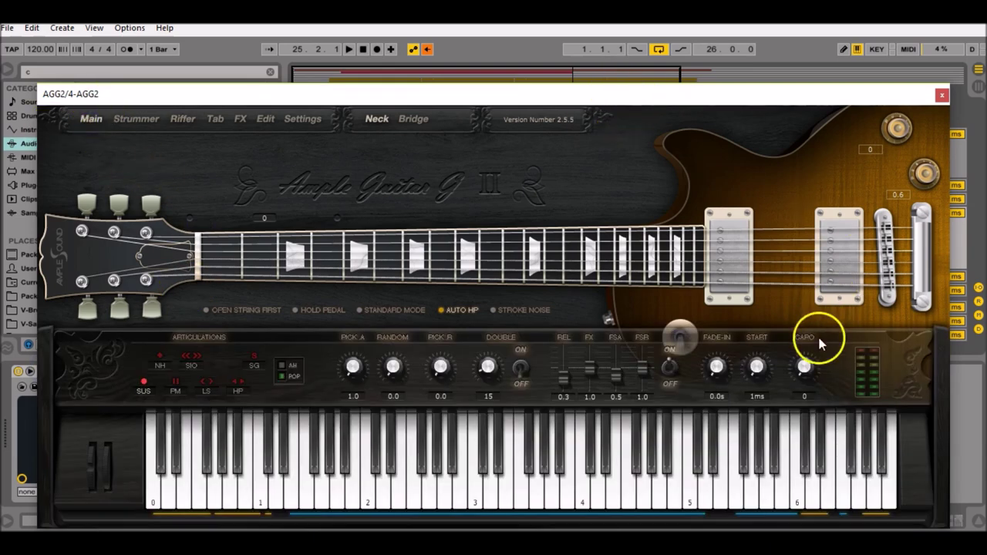
left_click_drag(763, 379, 760, 375)
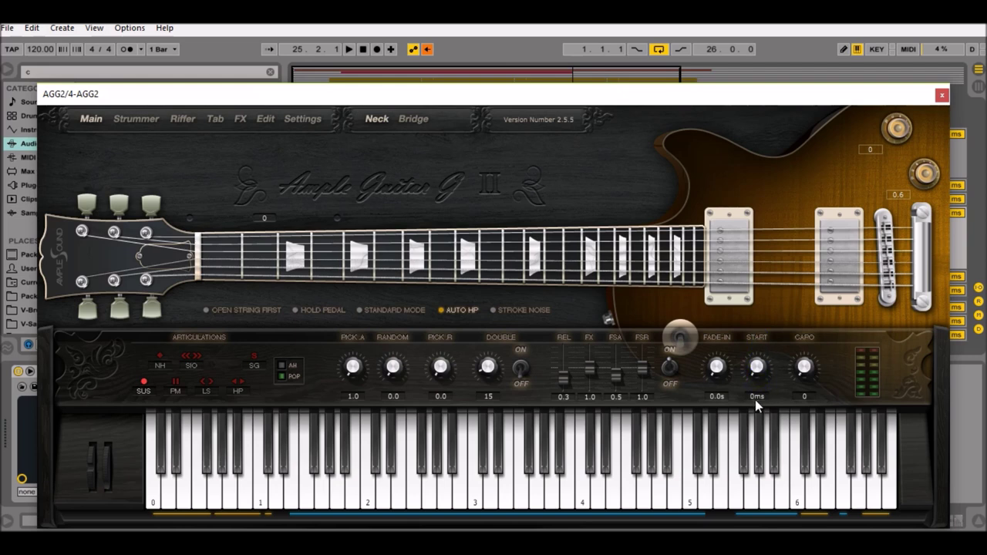
mouse_move(353, 367)
left_mouse_down()
mouse_move(347, 339)
mouse_move(352, 368)
left_mouse_up()
Step: Raise the plugin window, view the FX pedalboard, then return to the Riffer
left_click_drag(236, 100, 239, 62)
left_click(242, 90)
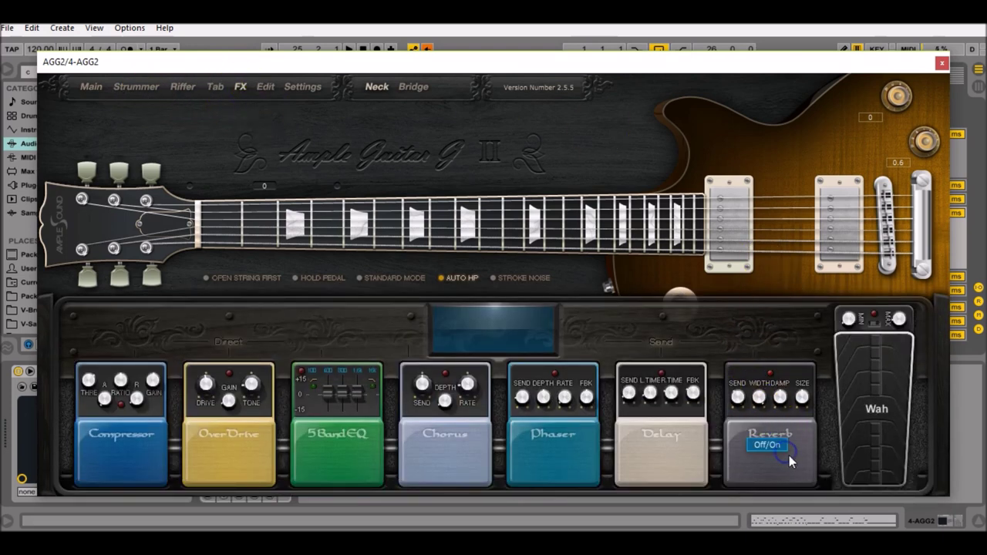
left_click(180, 87)
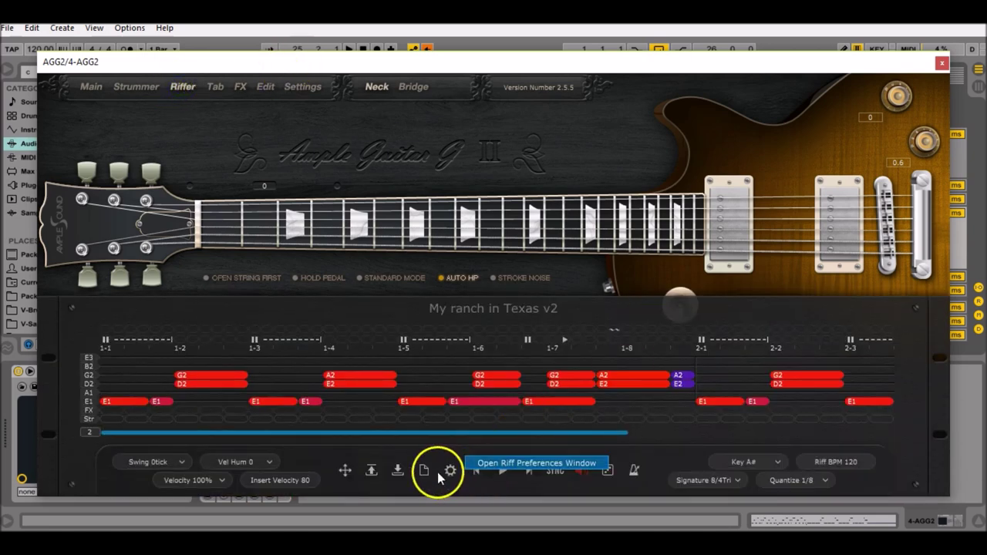
Step: Clear the riff with New Riff, keeping Signature 8/4Tri and Quantize 1/8
left_click(424, 472)
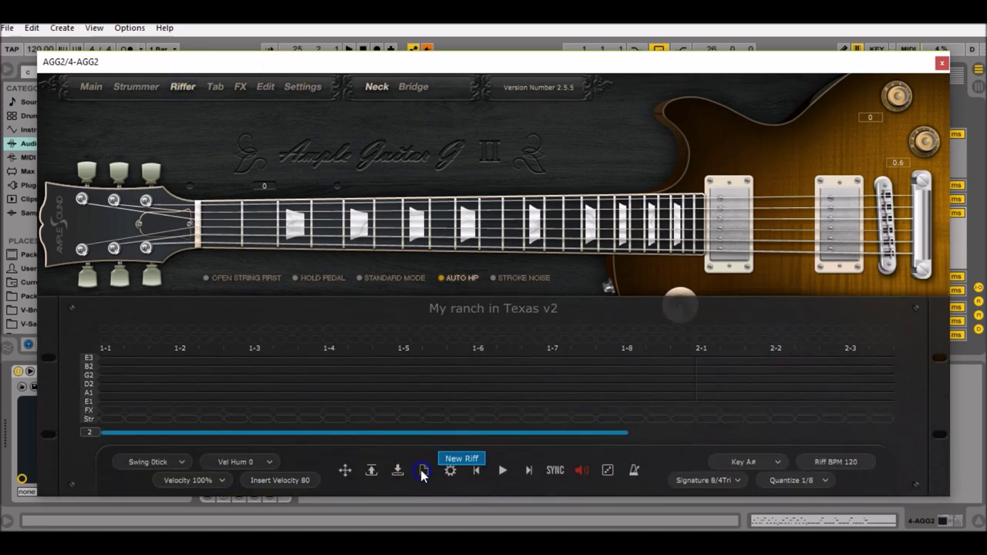
left_click(737, 482)
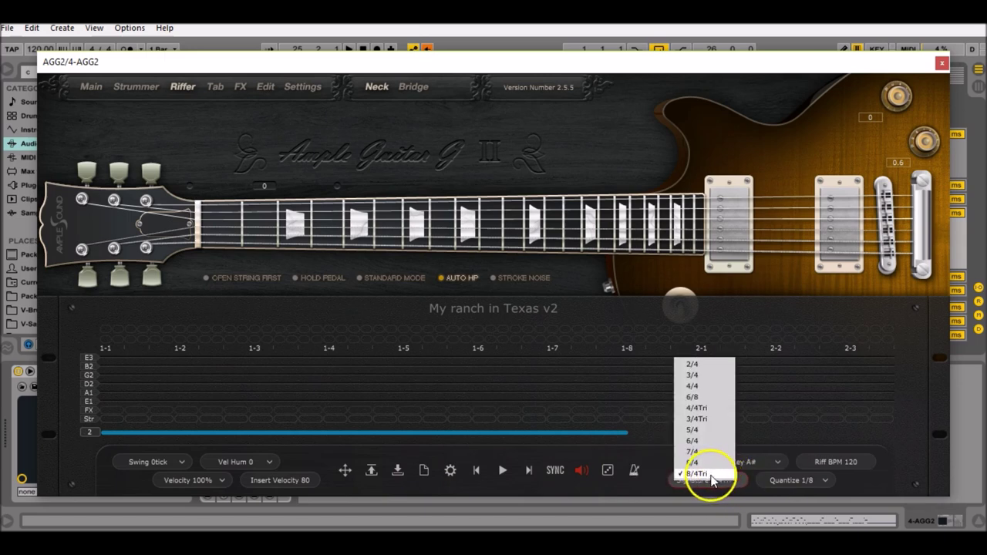
left_click(715, 473)
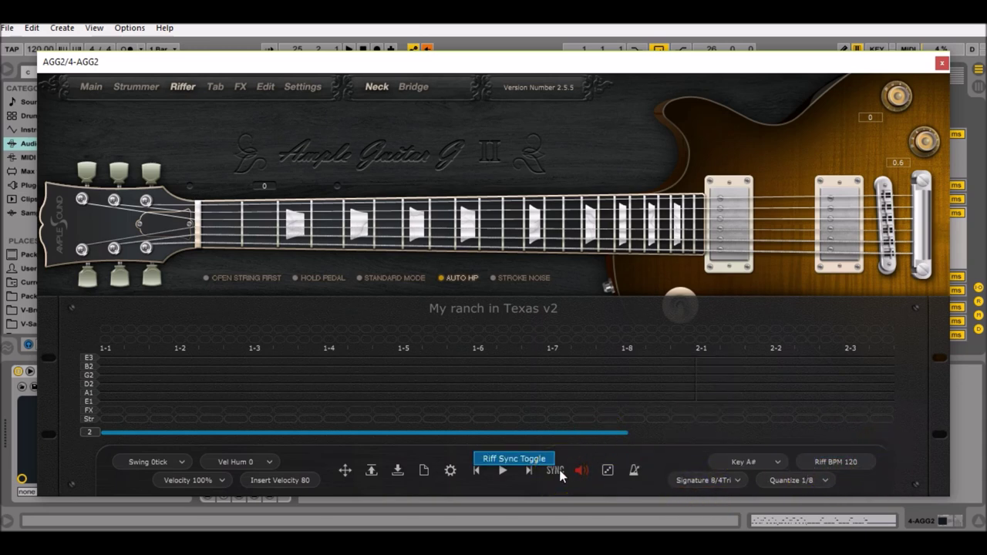
left_click(822, 482)
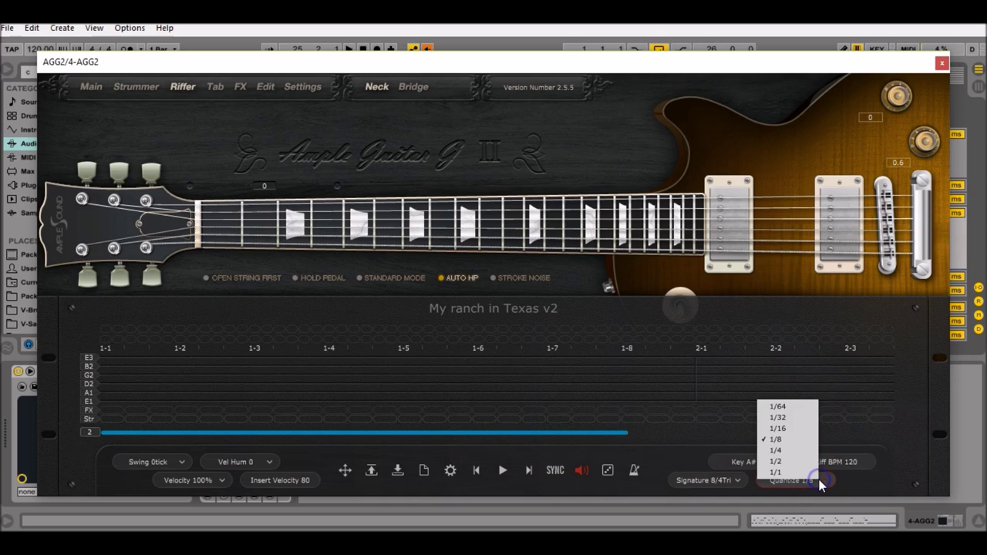
left_click(799, 440)
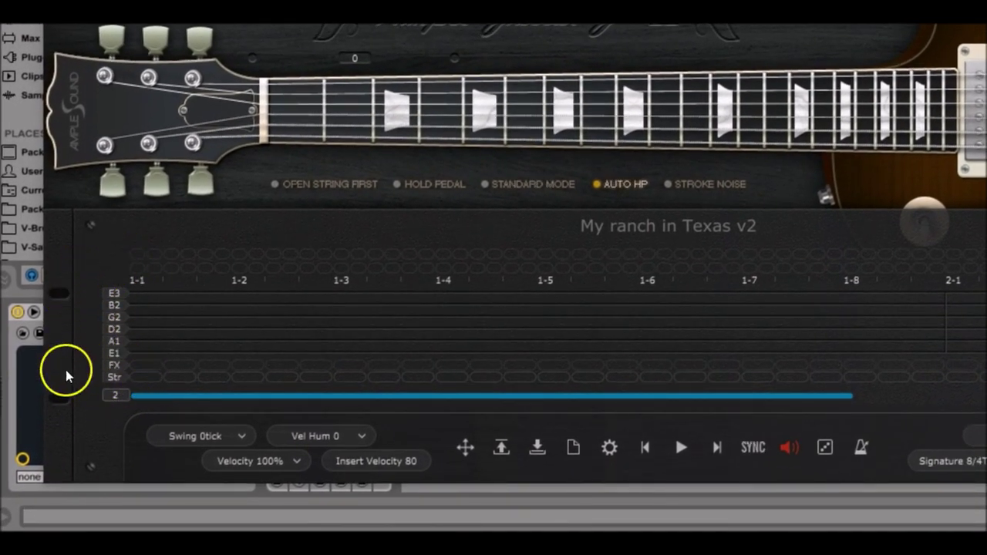
Step: Place two E1 notes from 1-1, lengthening the first and keeping the second short
left_click(136, 367)
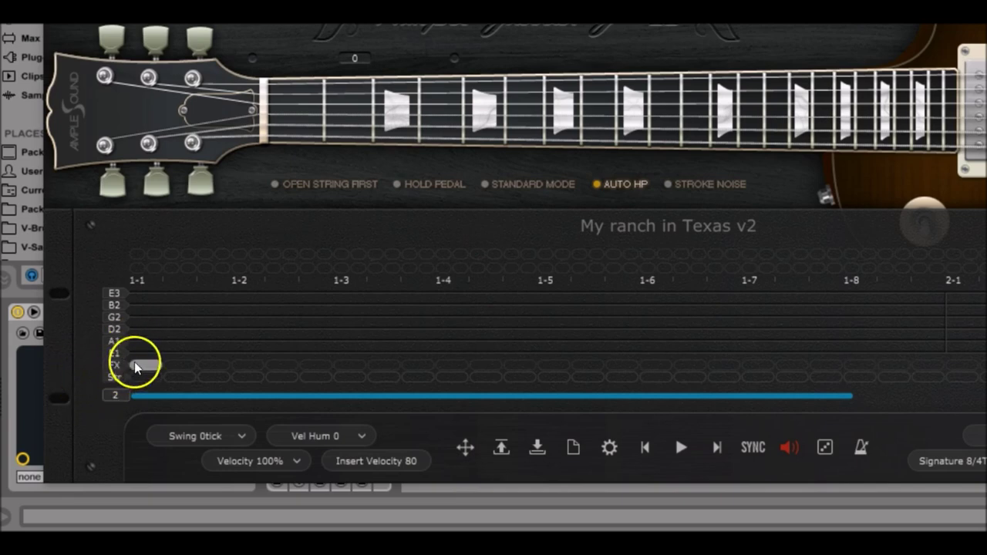
left_click_drag(136, 367, 140, 353)
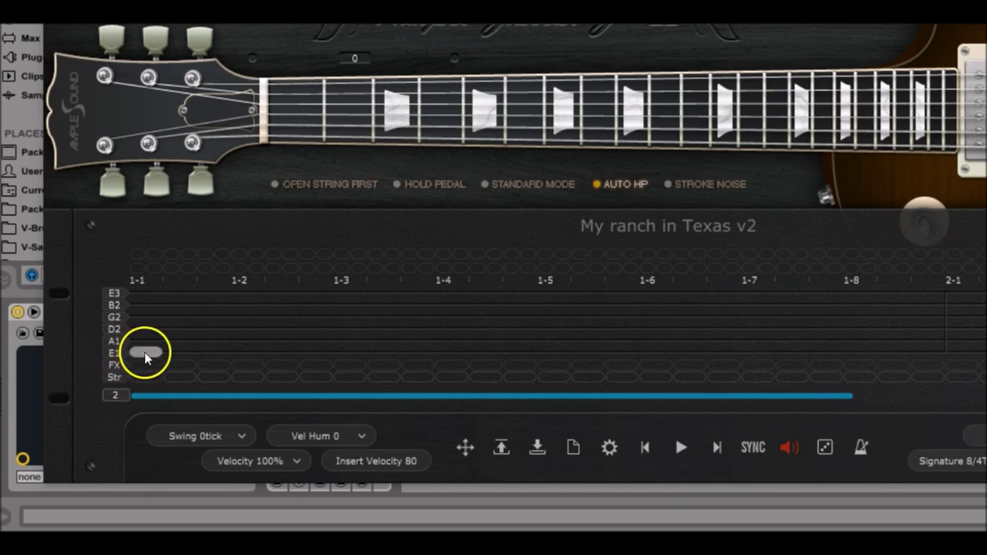
left_click_drag(146, 356, 138, 352)
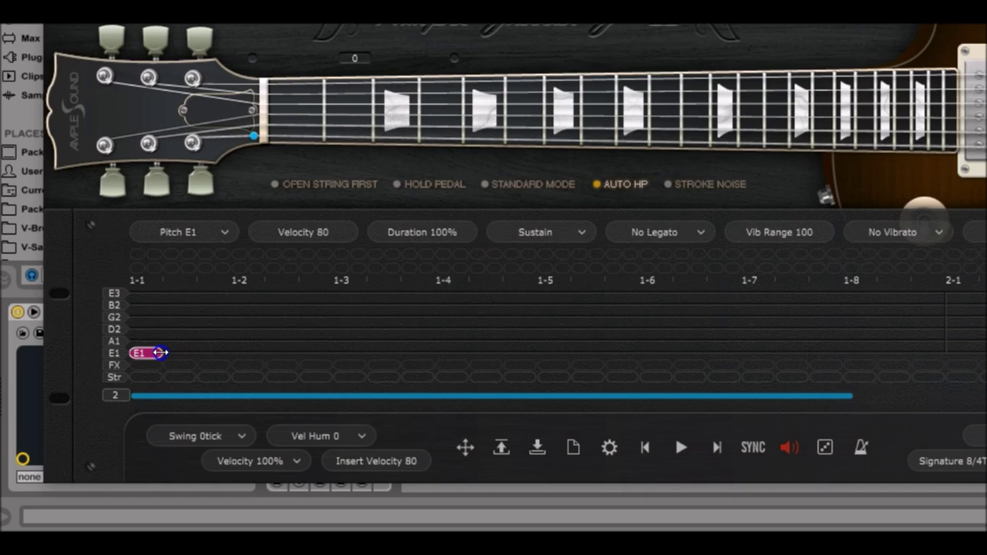
left_click_drag(159, 353, 178, 353)
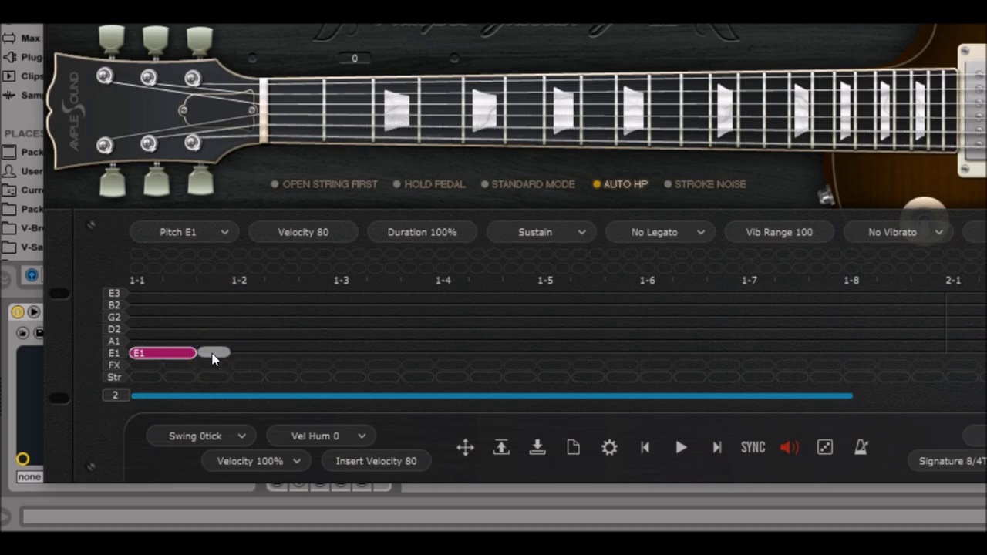
left_click(214, 353)
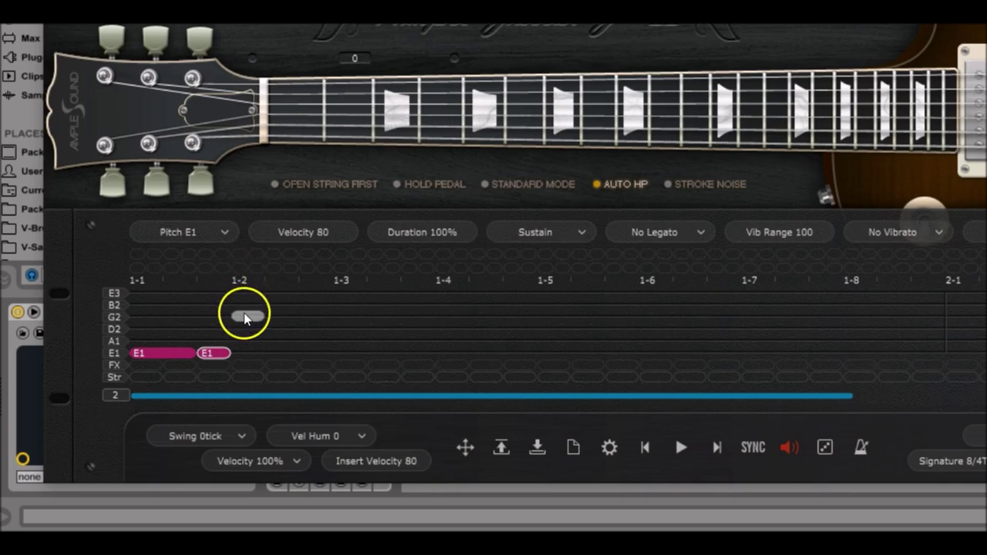
Step: Add a G2 over D2 chord at 1-2 and adjust its length toward 1-3
left_click(254, 322)
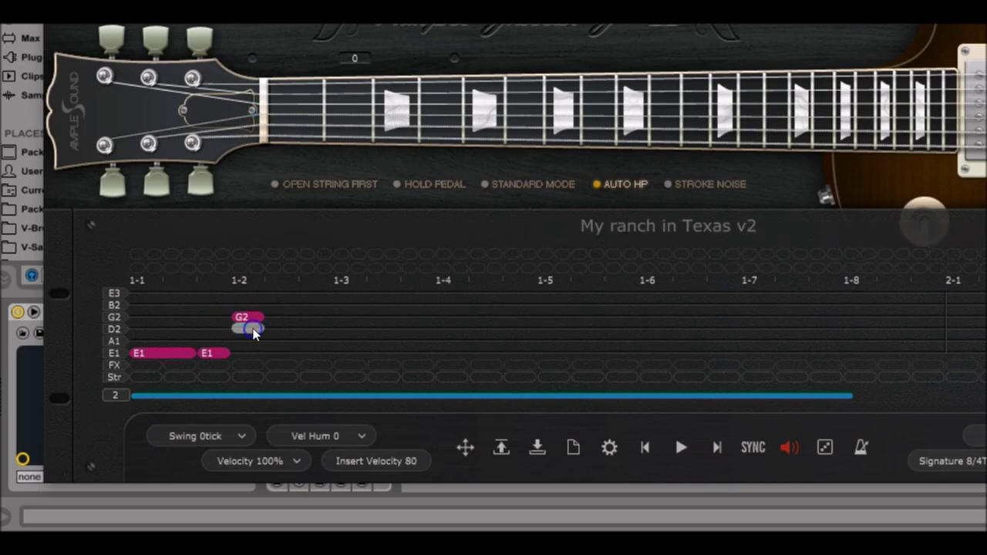
left_click(253, 329)
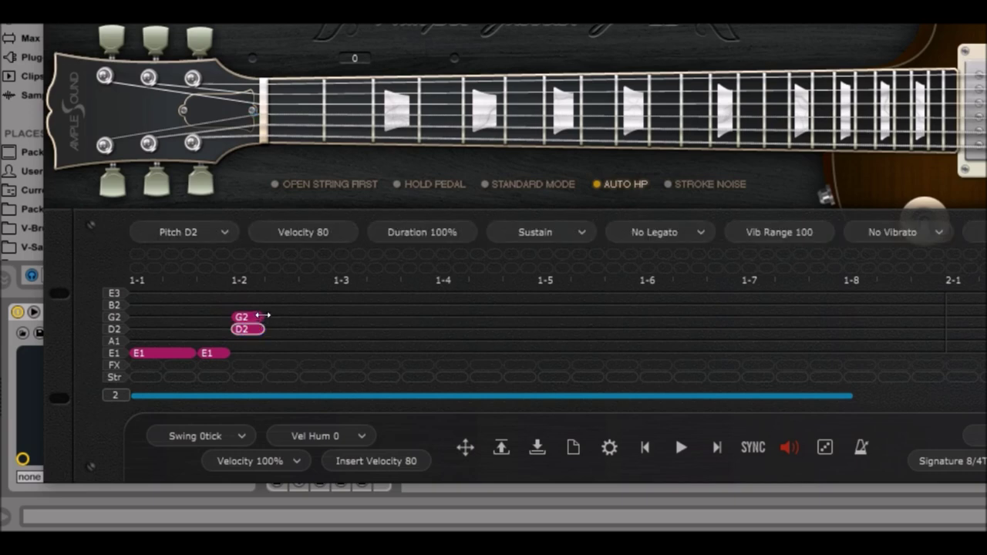
left_click_drag(264, 316, 309, 327)
left_click(259, 316)
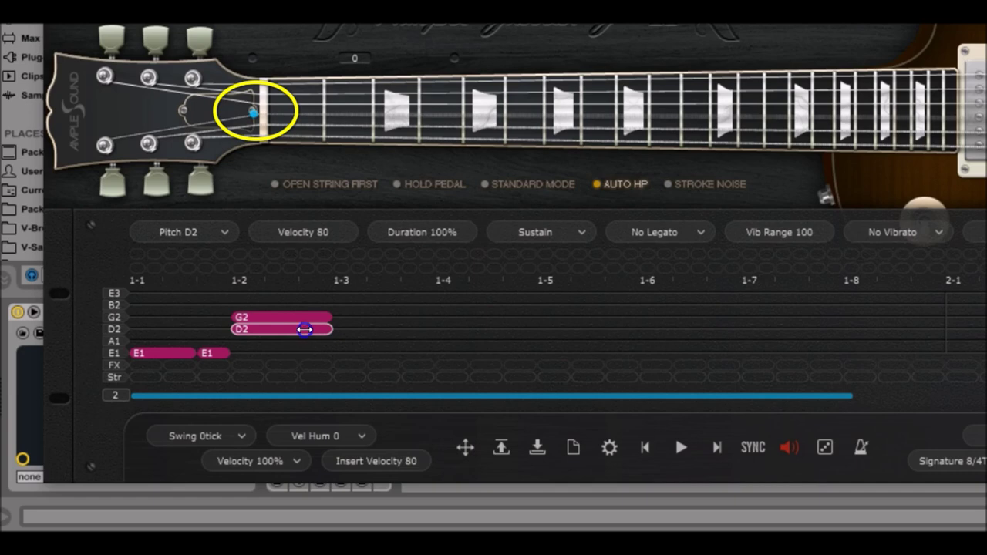
left_click(304, 327)
left_click(163, 356)
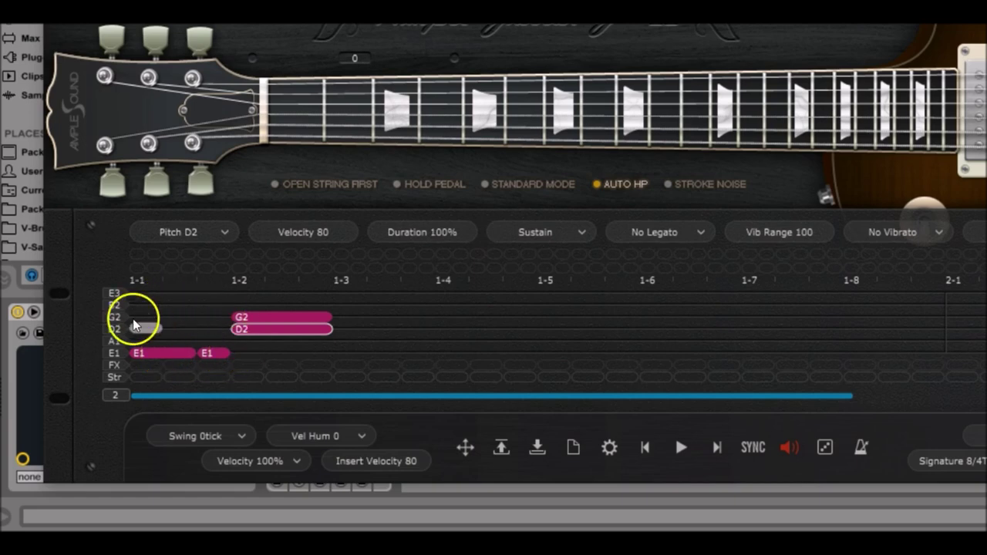
Step: Make the first E1 note palm muted through its note options
left_click(163, 354)
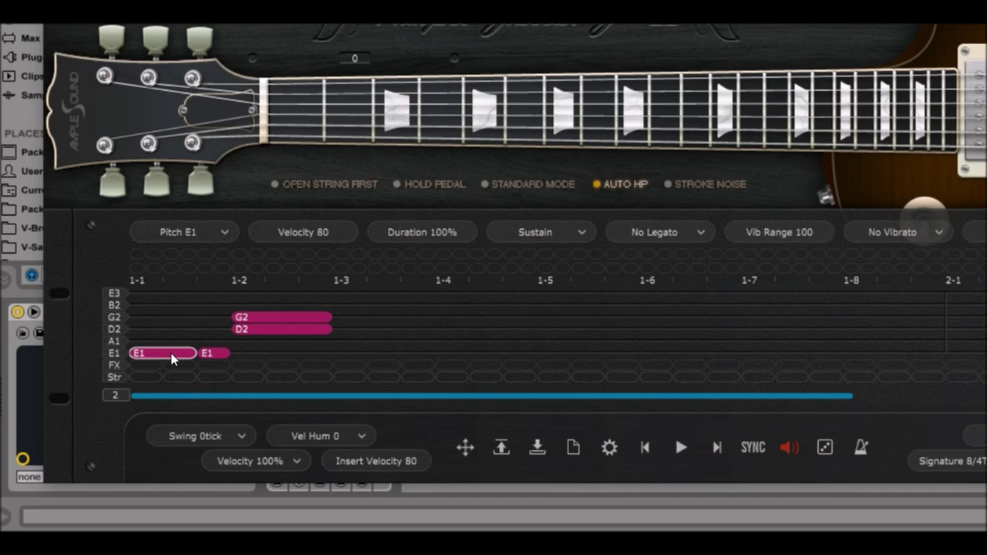
right_click(171, 357)
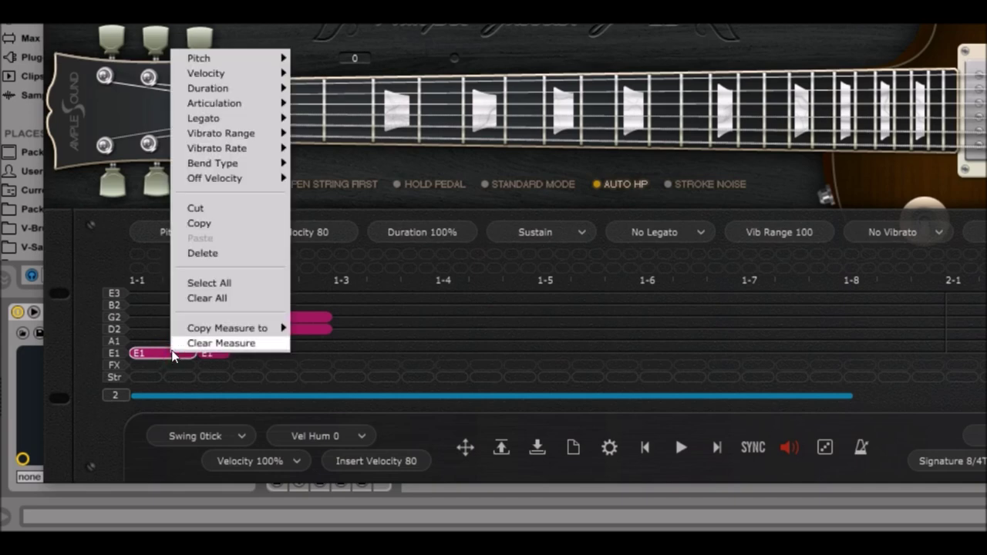
mouse_move(254, 103)
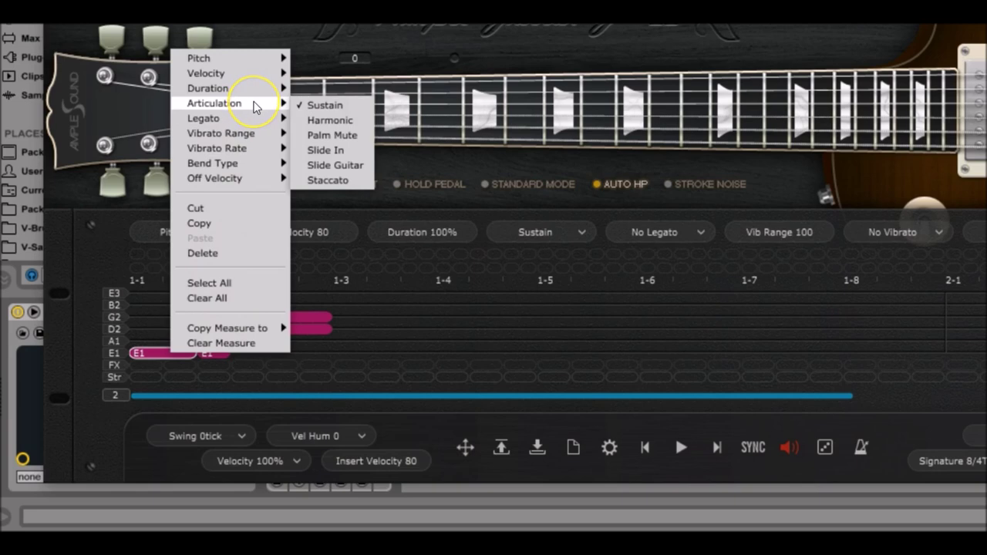
left_click(358, 138)
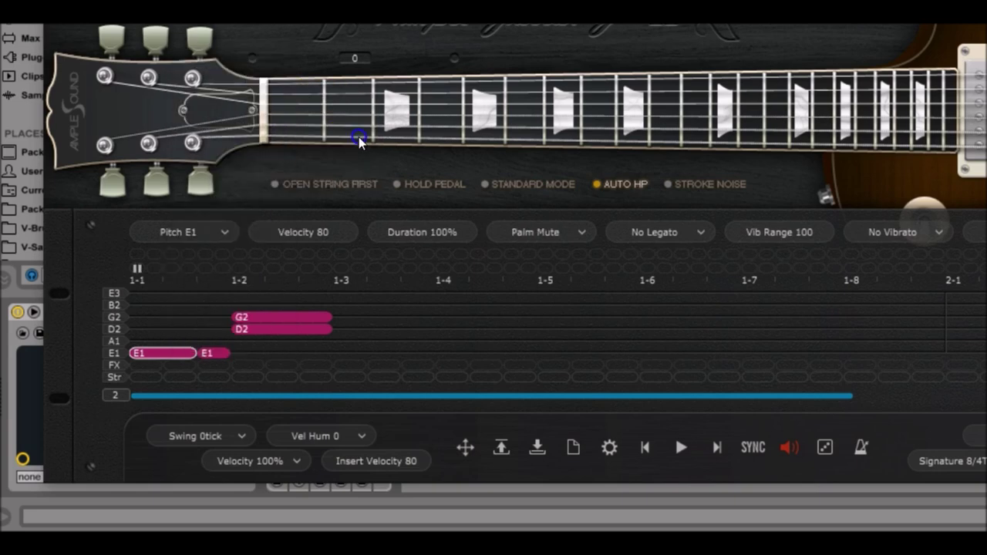
Step: Set the second E1 note's articulation to Palm Mute, leaving the chord on Sustain
left_click(215, 356)
left_click(220, 352)
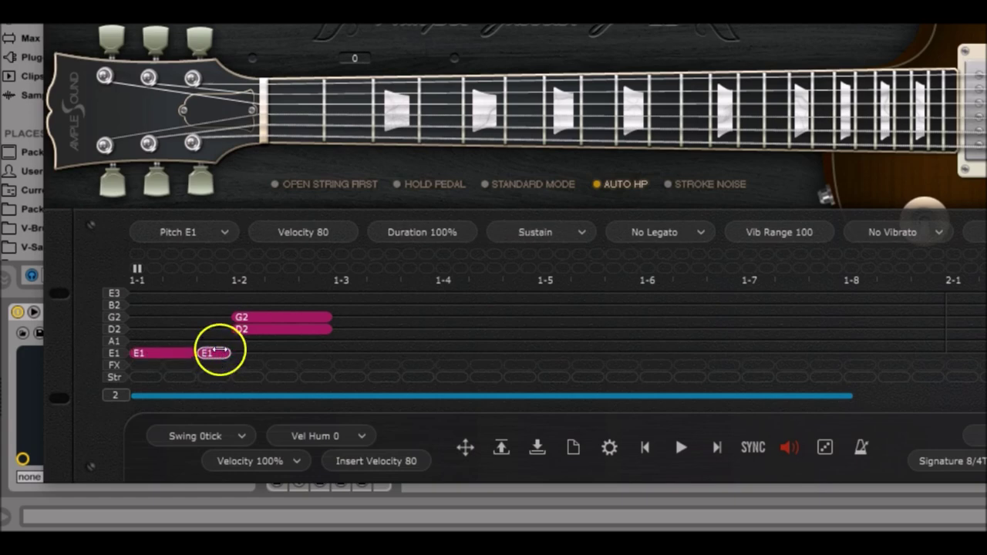
left_click(568, 230)
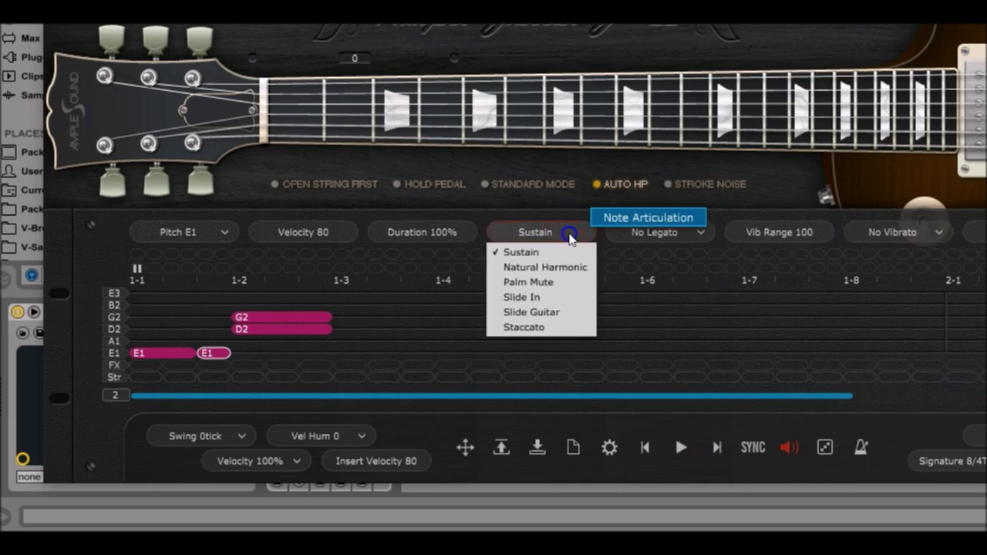
left_click(555, 283)
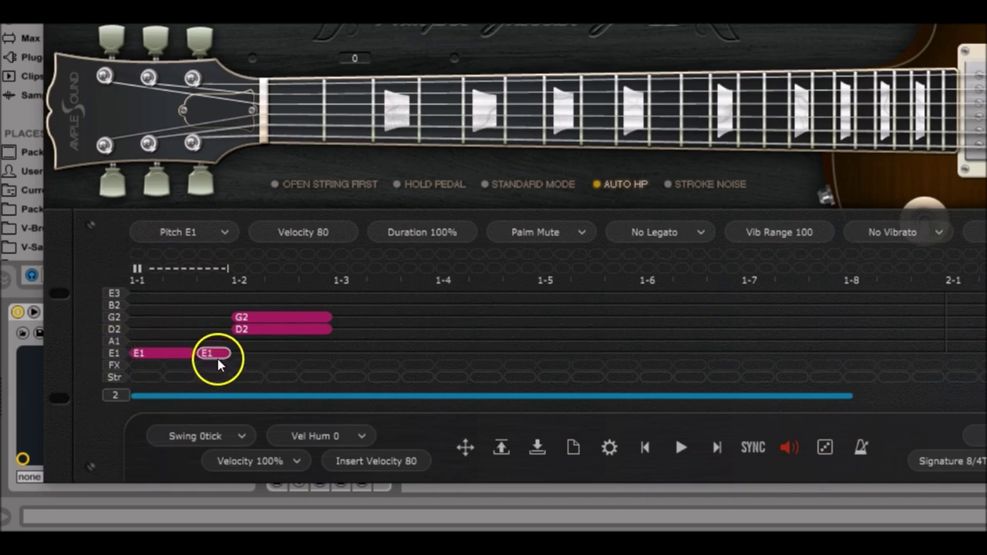
left_click(282, 320)
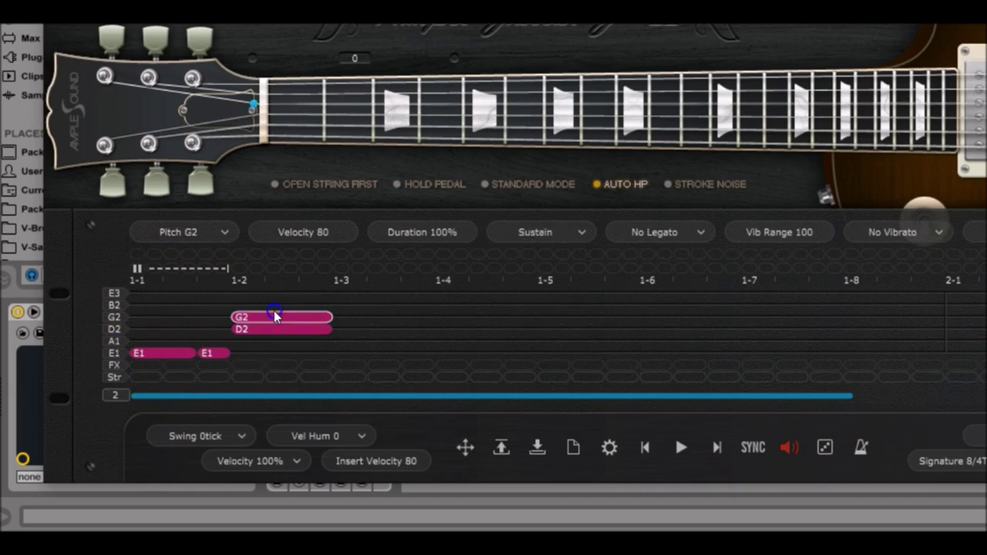
left_click(243, 322)
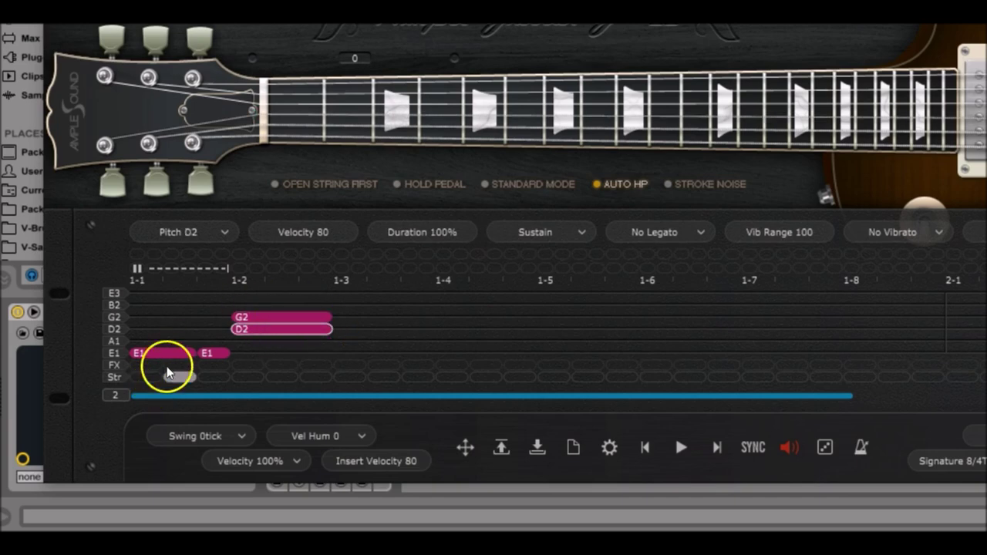
Step: Set the first E1 note's velocity to 120 and the second E1's to 100
mouse_move(171, 358)
left_mouse_down()
mouse_move(186, 359)
mouse_move(137, 297)
mouse_move(200, 380)
mouse_move(233, 362)
mouse_move(133, 351)
mouse_move(179, 361)
left_mouse_up()
left_click(179, 353)
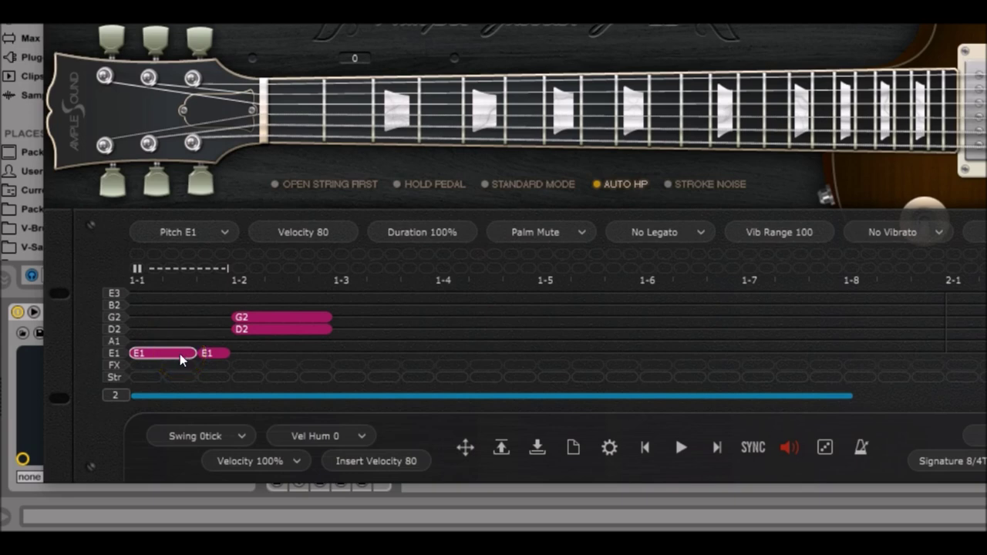
left_click(169, 353)
double_click(326, 231)
type("120")
key("Return")
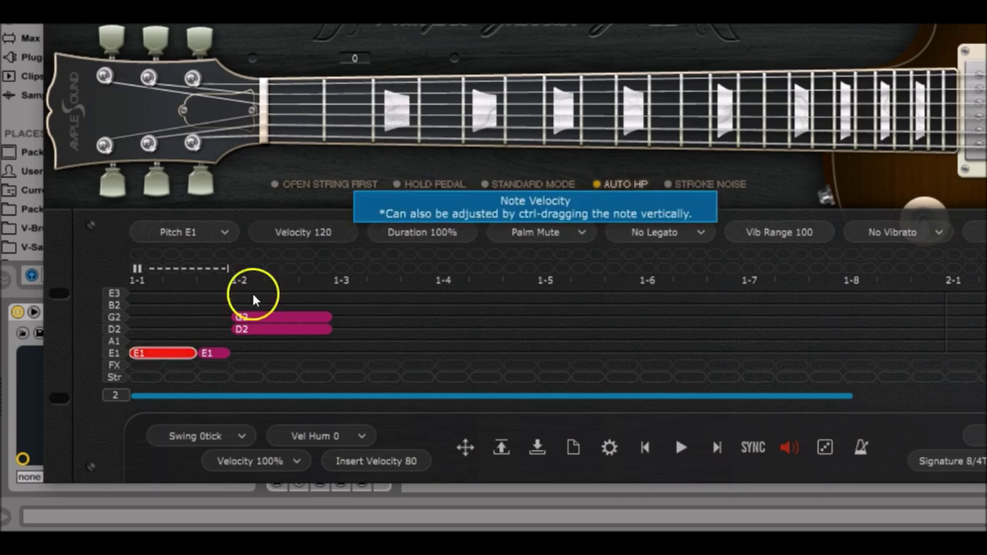
left_click(212, 353)
left_click(332, 235)
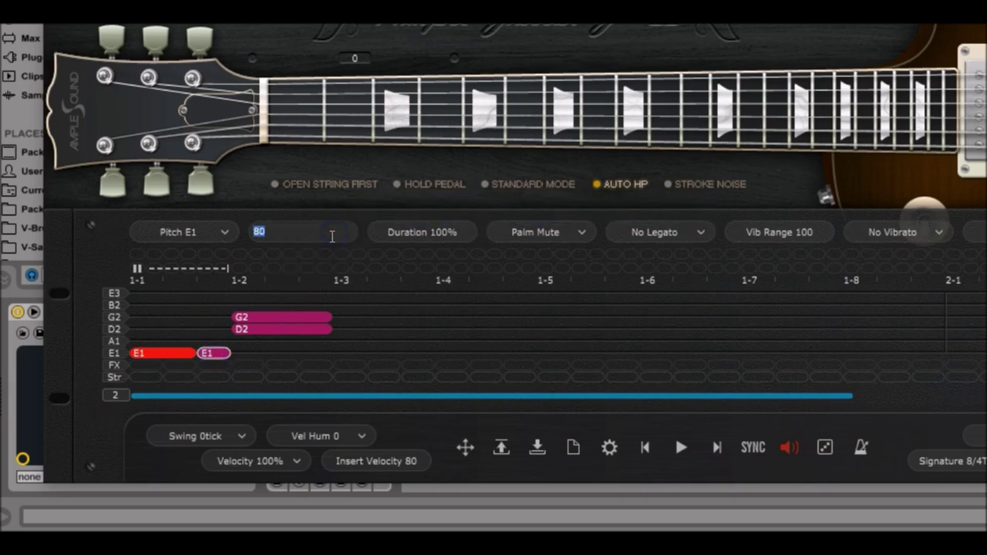
type("100")
key("Return")
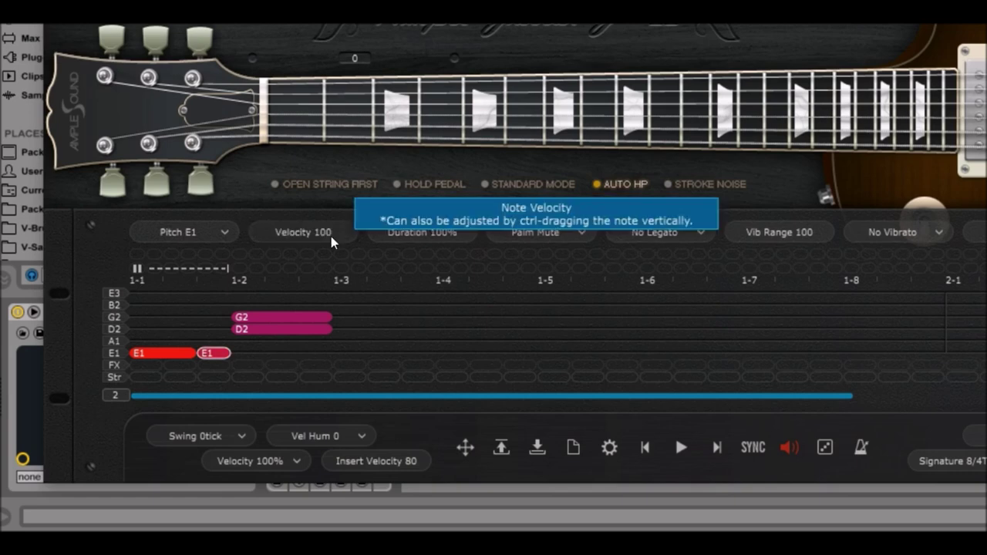
Step: Give the G2 and D2 chord notes velocity 120, then play the riff
left_click(264, 318)
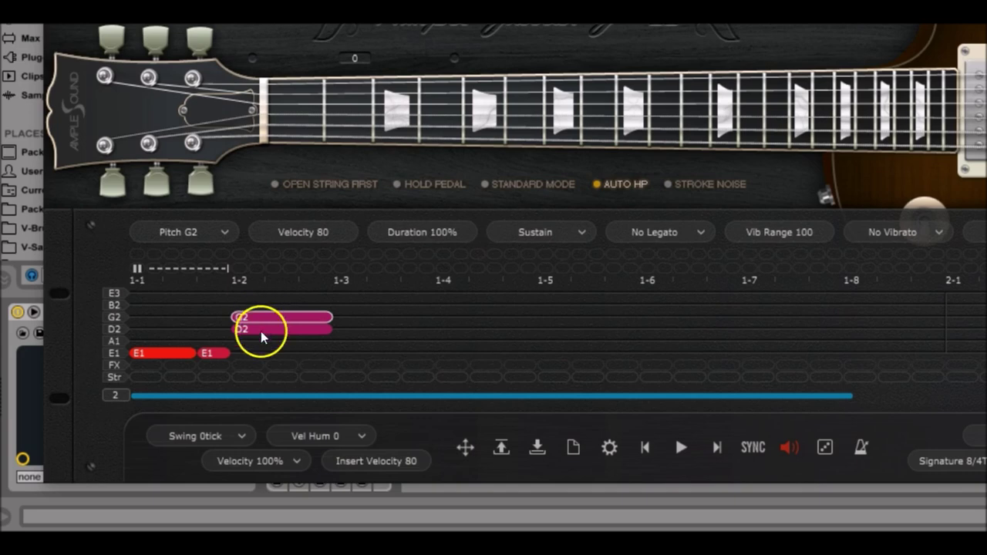
double_click(331, 235)
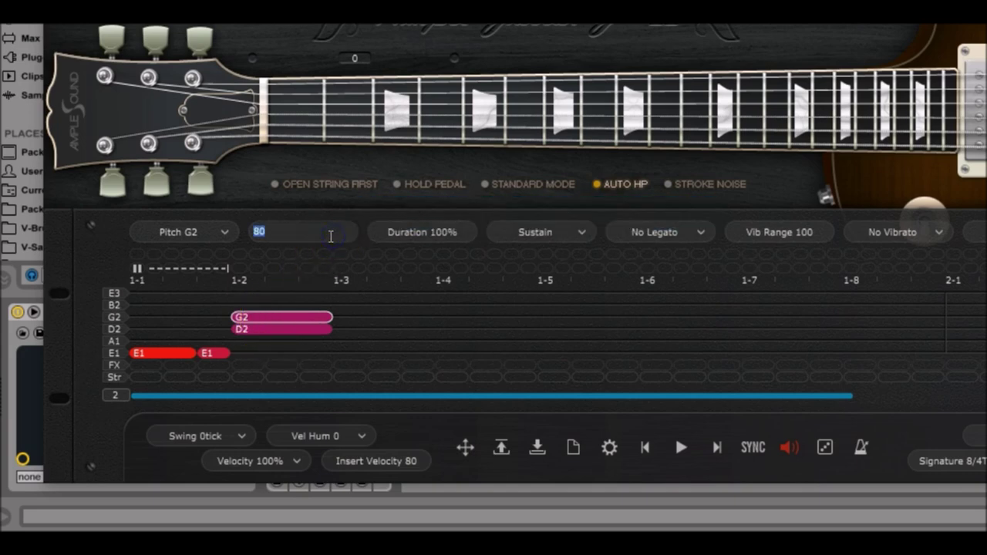
type("120")
key("Return")
left_click(286, 330)
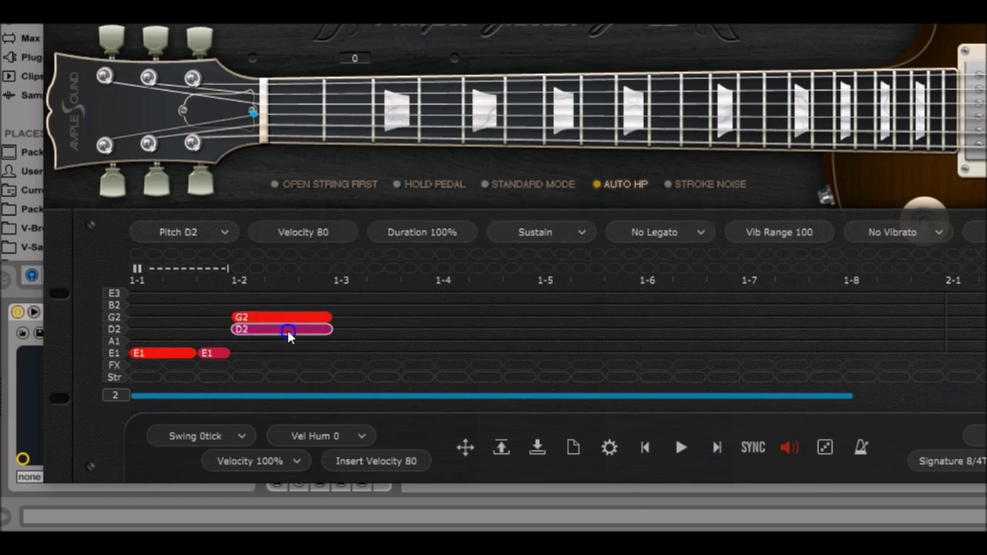
double_click(308, 236)
type("120")
key("Return")
left_click(188, 355)
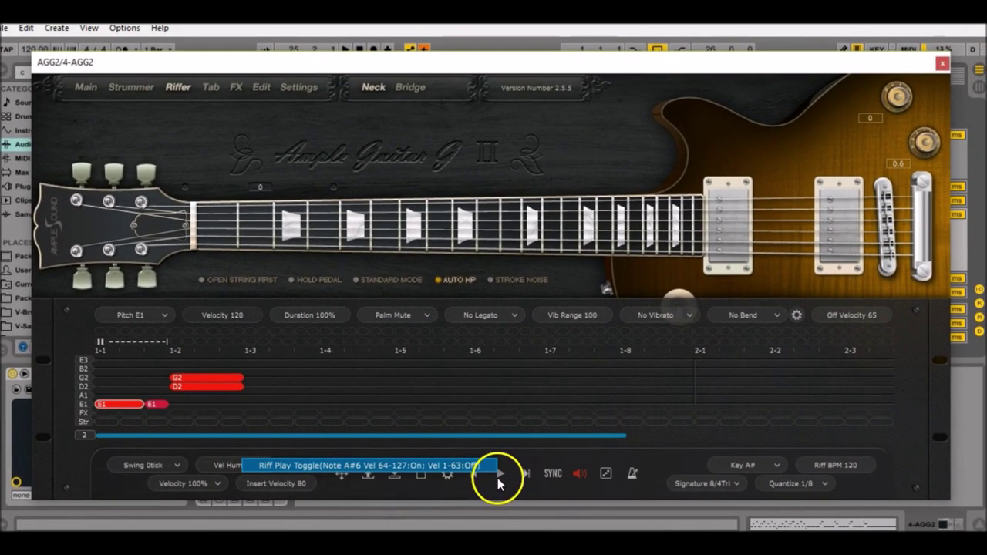
left_click(524, 475)
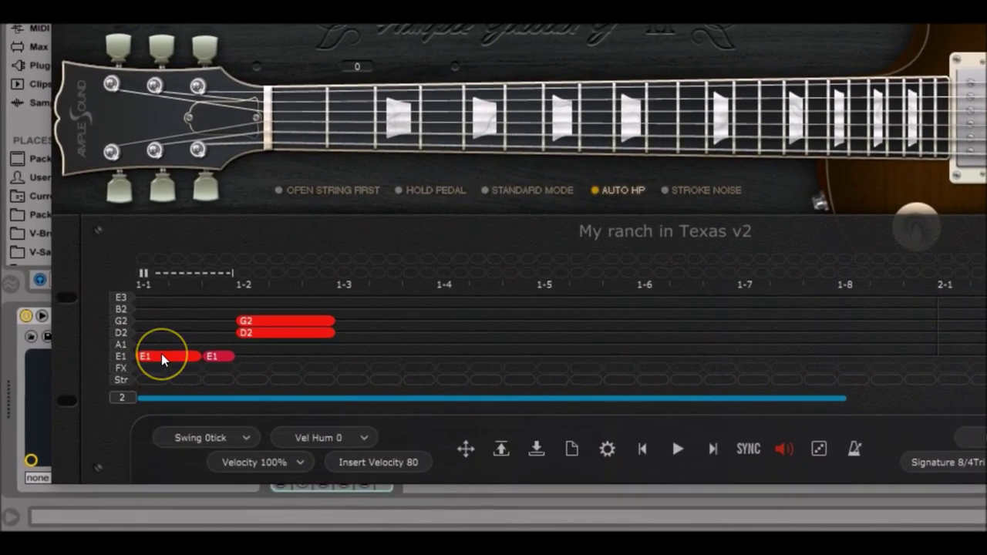
Step: Copy the two E1 notes and paste them starting at 1-3
right_click(161, 353)
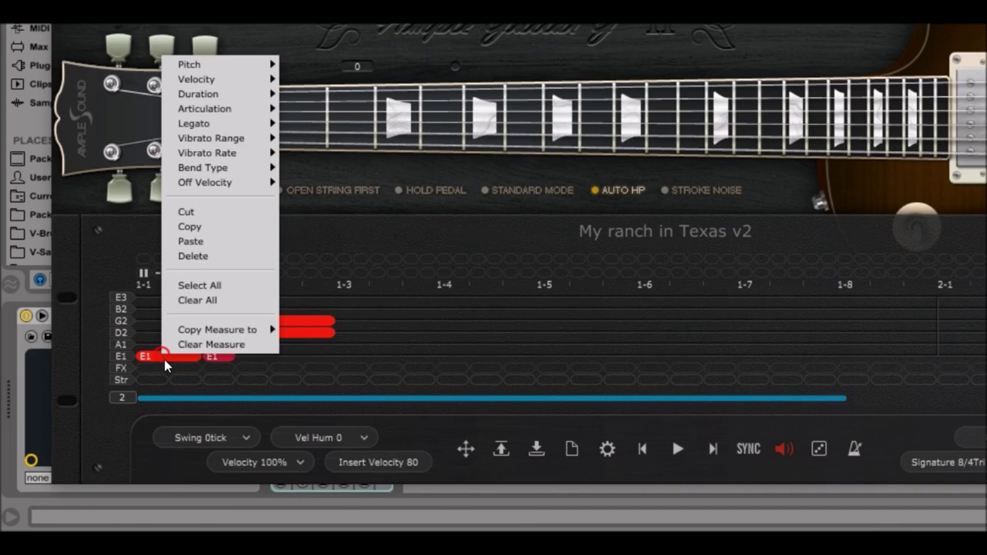
left_click(213, 228)
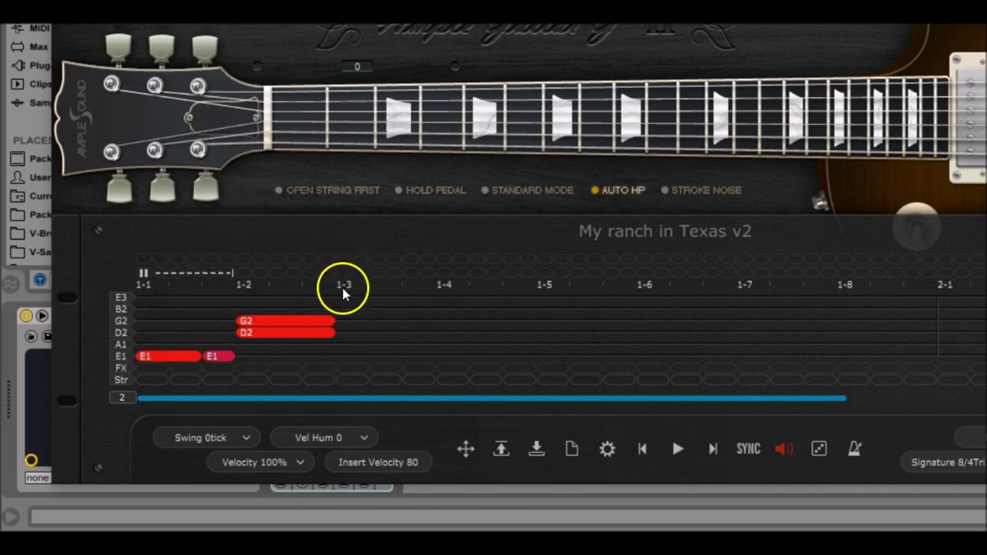
right_click(348, 357)
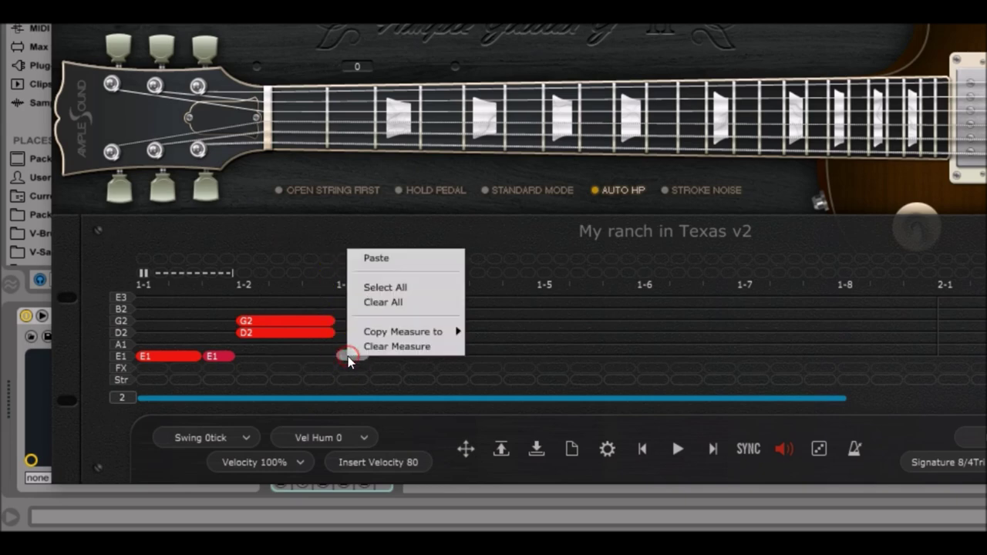
left_click(418, 259)
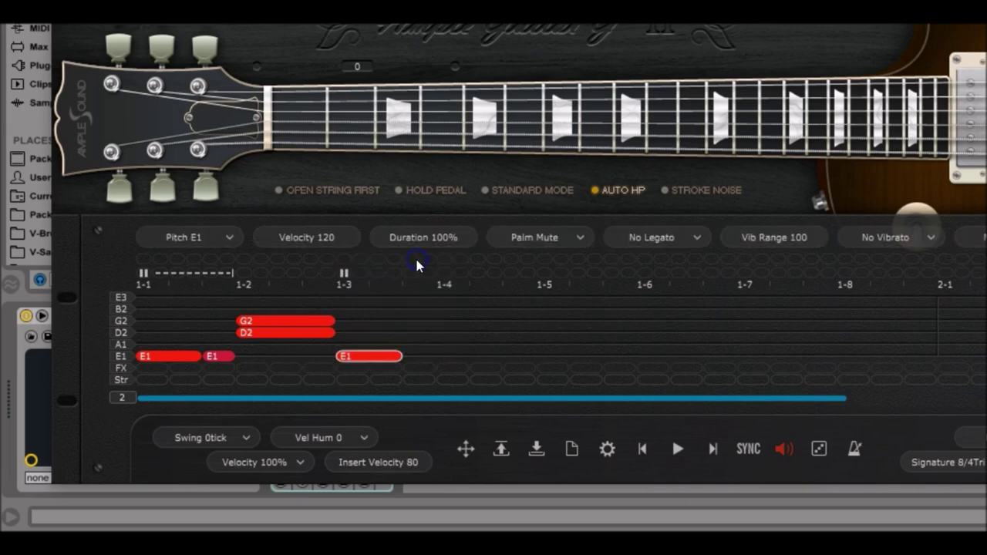
right_click(220, 357)
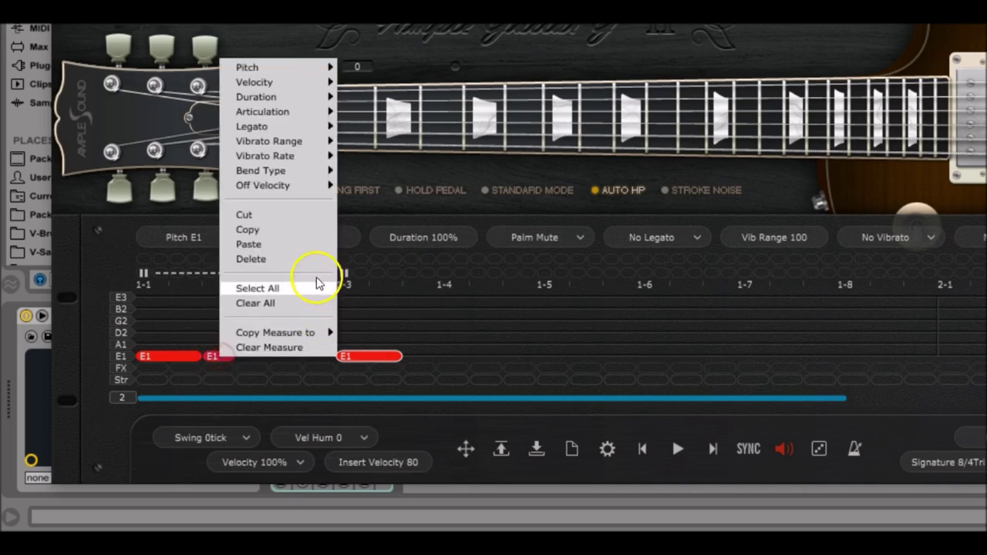
left_click(283, 234)
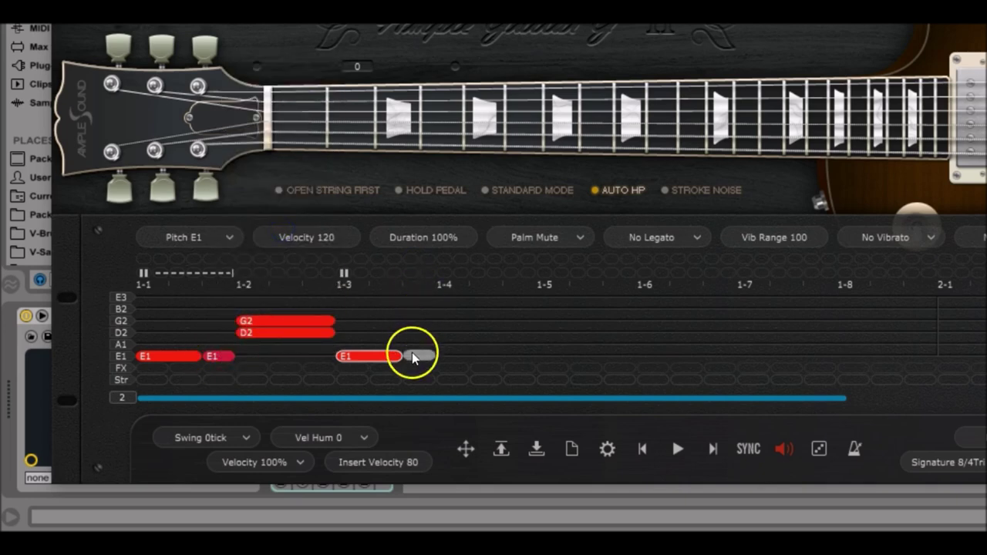
right_click(412, 352)
left_click(458, 255)
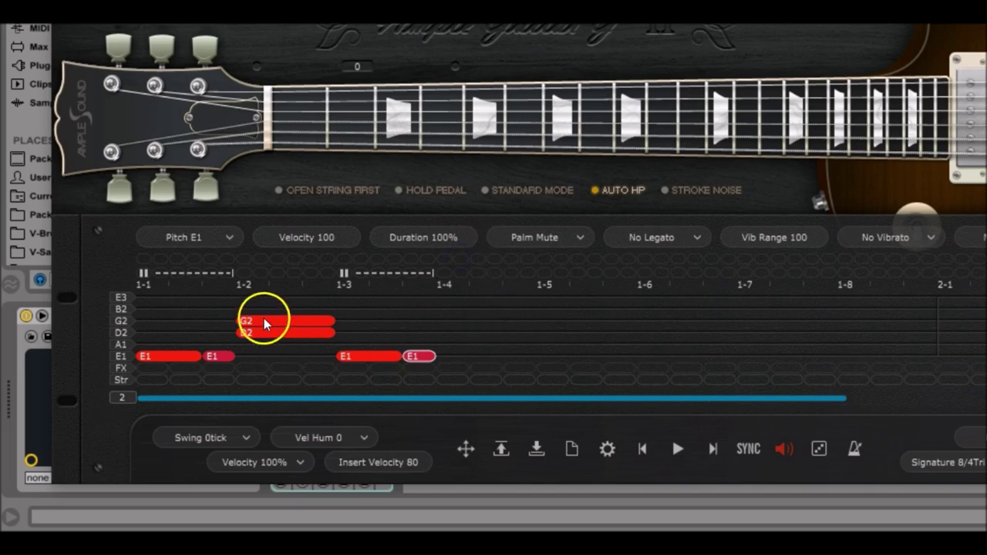
Step: Copy the G2 and D2 chord notes and paste them together at 1-4
right_click(264, 318)
left_click(337, 194)
right_click(474, 308)
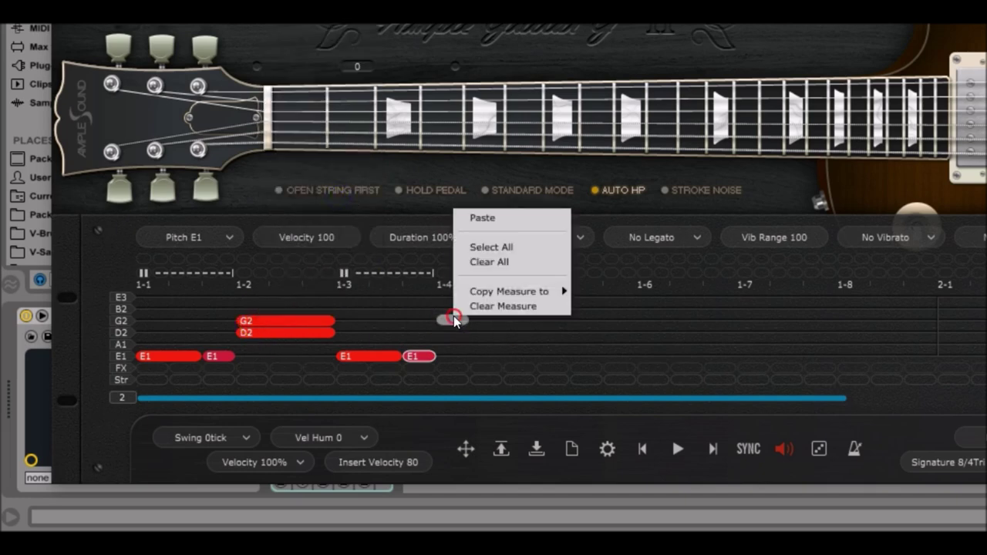
left_click(489, 216)
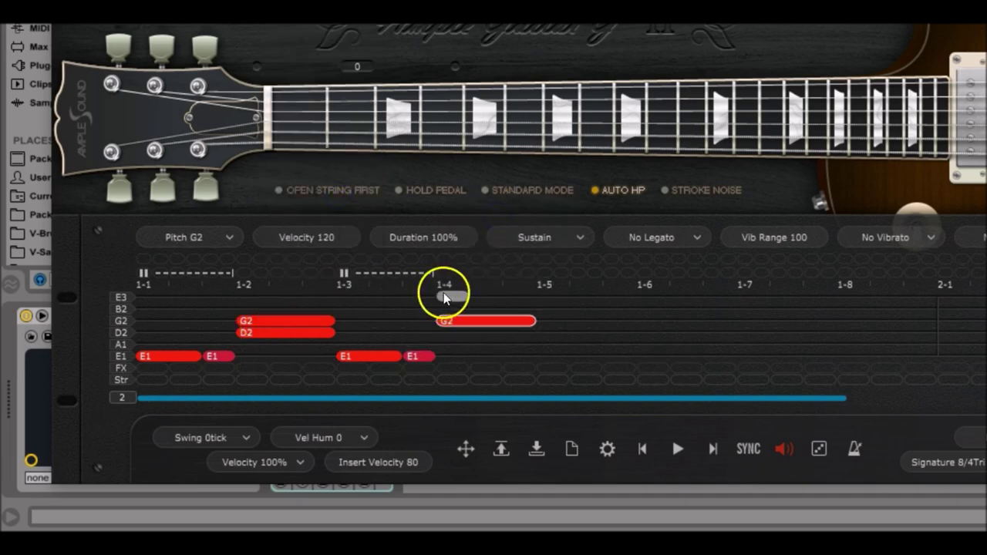
right_click(266, 326)
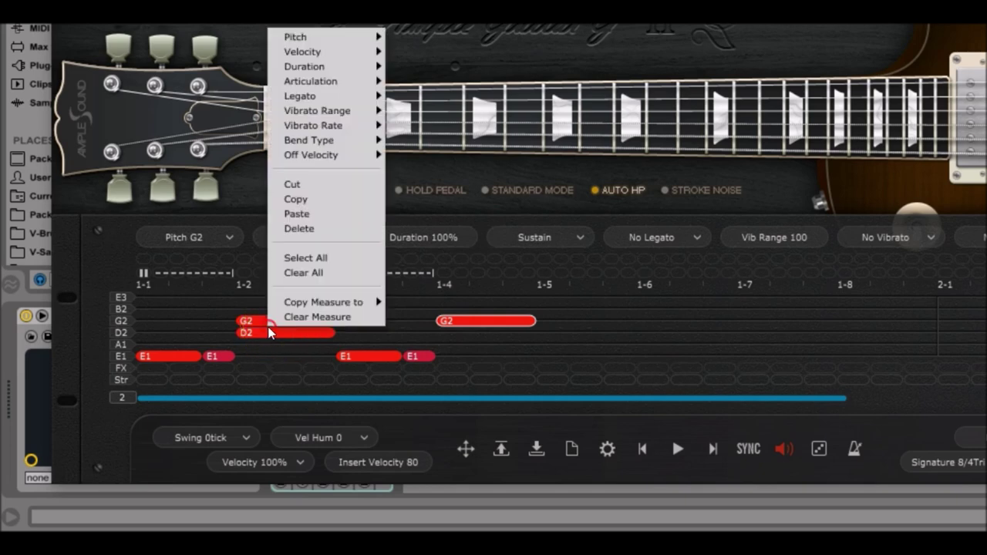
left_click(325, 203)
right_click(441, 323)
left_click(492, 236)
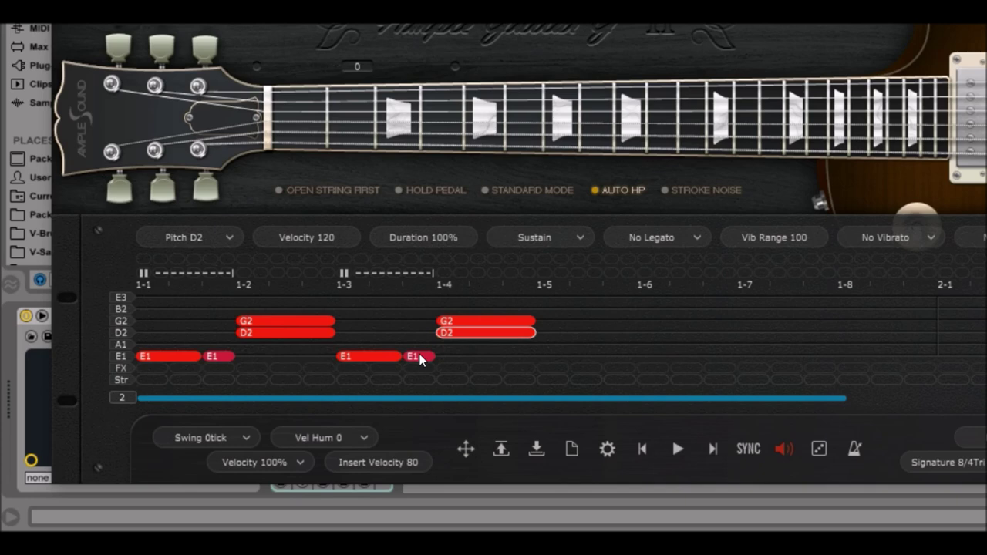
Step: Raise the 1-4 chord's notes from G2 to A2 and from D2 to E2
left_click(454, 345)
left_click(508, 322)
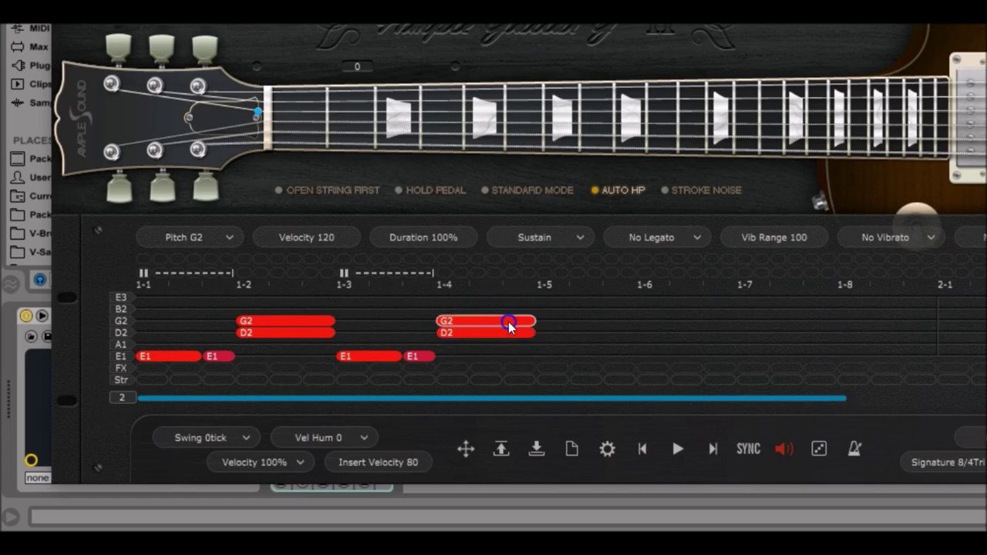
left_click_drag(508, 312, 511, 284)
left_click(517, 333)
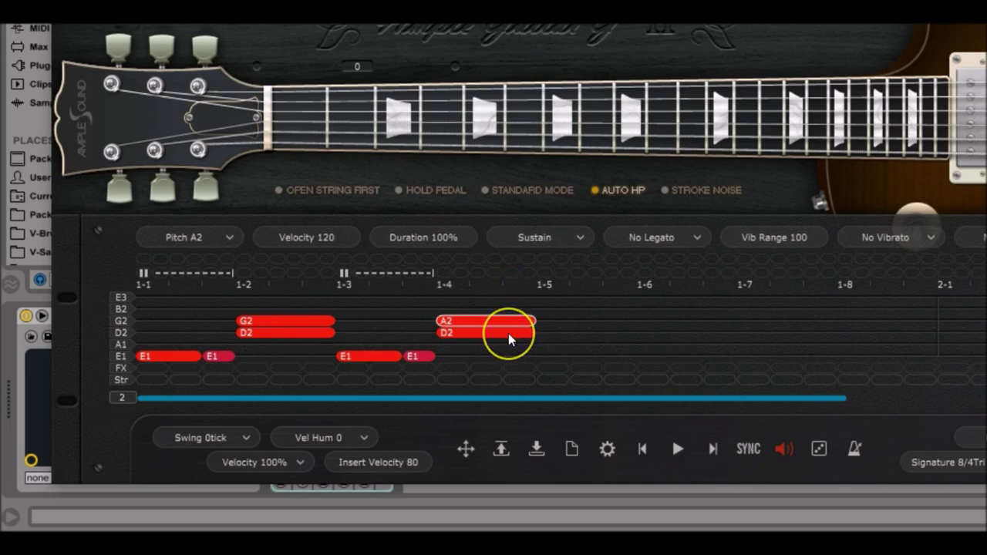
left_click(508, 333)
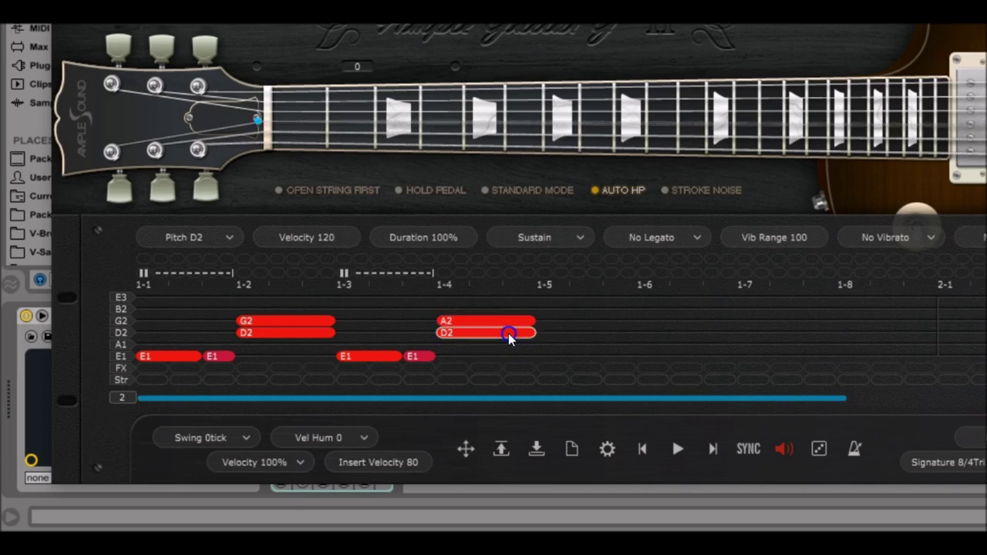
left_click_drag(508, 337, 508, 290)
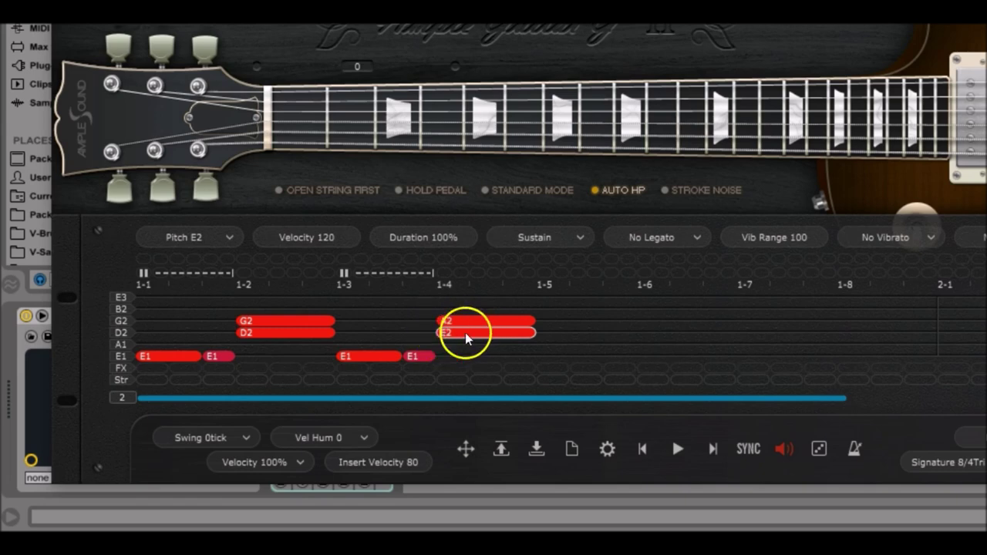
Step: Copy the E1 note from 1-3 and paste it on the E1 string at 1-5
right_click(362, 364)
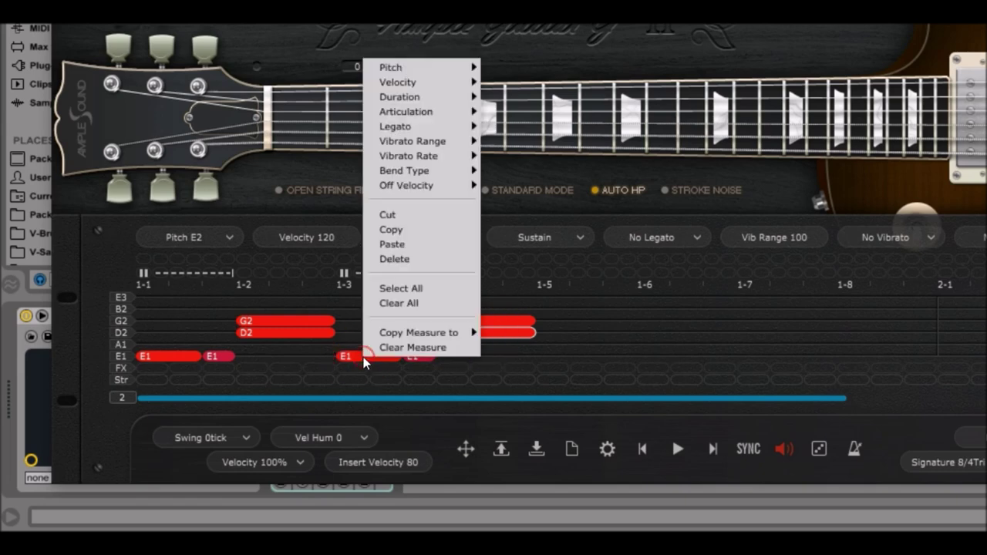
left_click(433, 231)
right_click(546, 355)
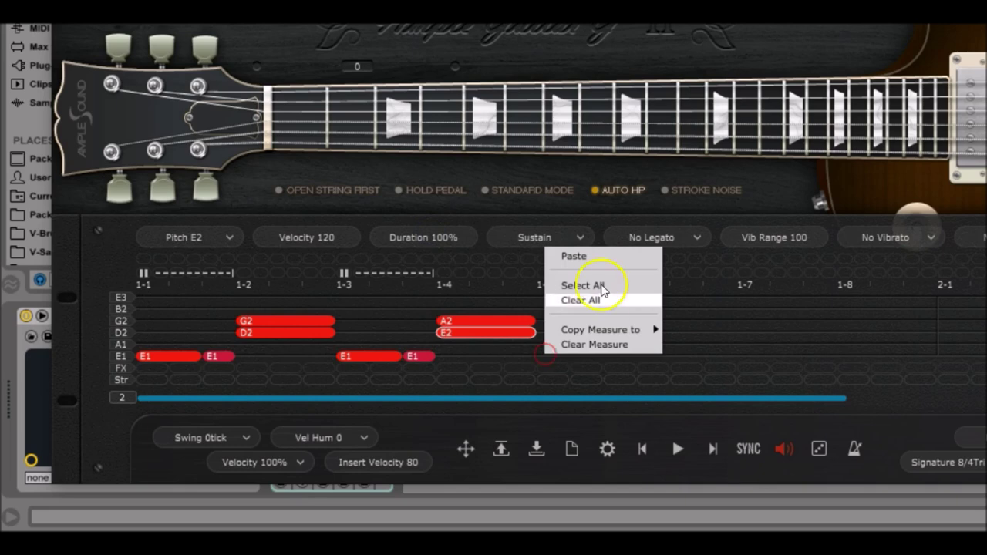
left_click(591, 260)
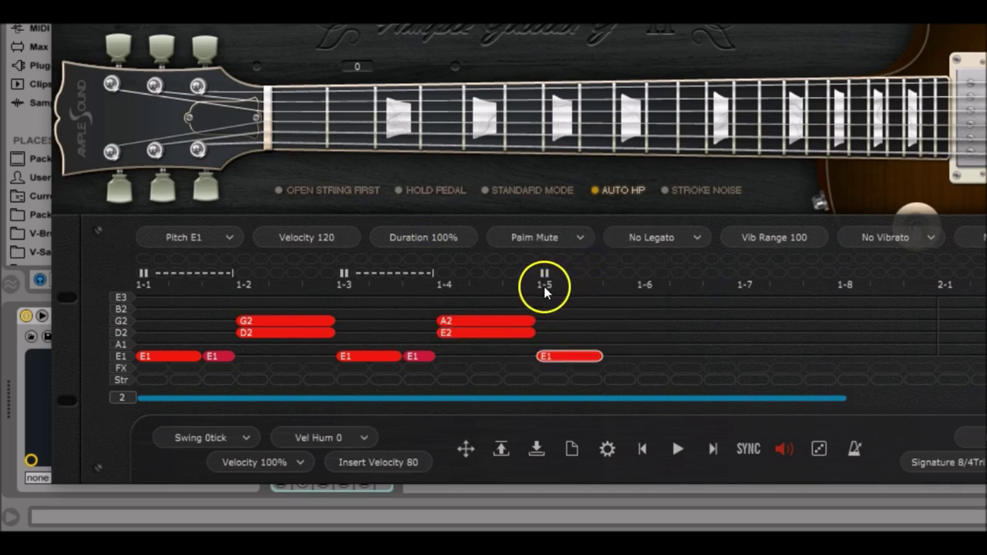
Step: Paste the short E1 note right after it and stretch it to end near 1-7
right_click(421, 355)
left_click(467, 226)
right_click(623, 357)
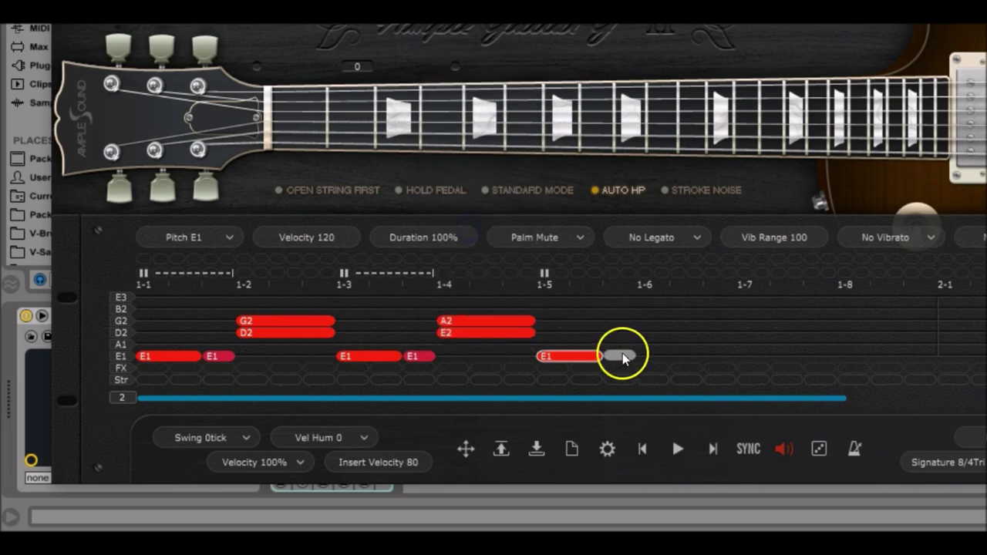
left_click(657, 259)
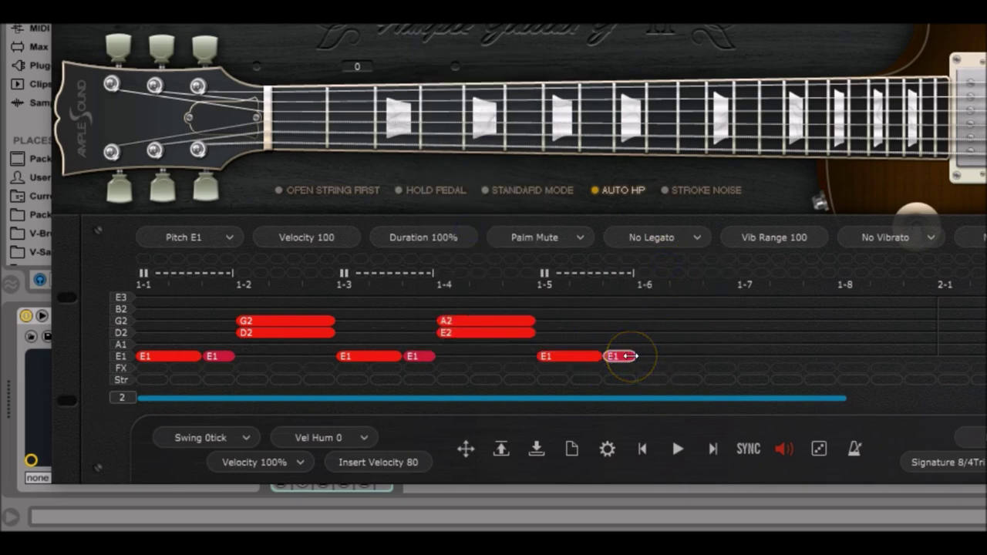
left_click_drag(631, 356, 682, 354)
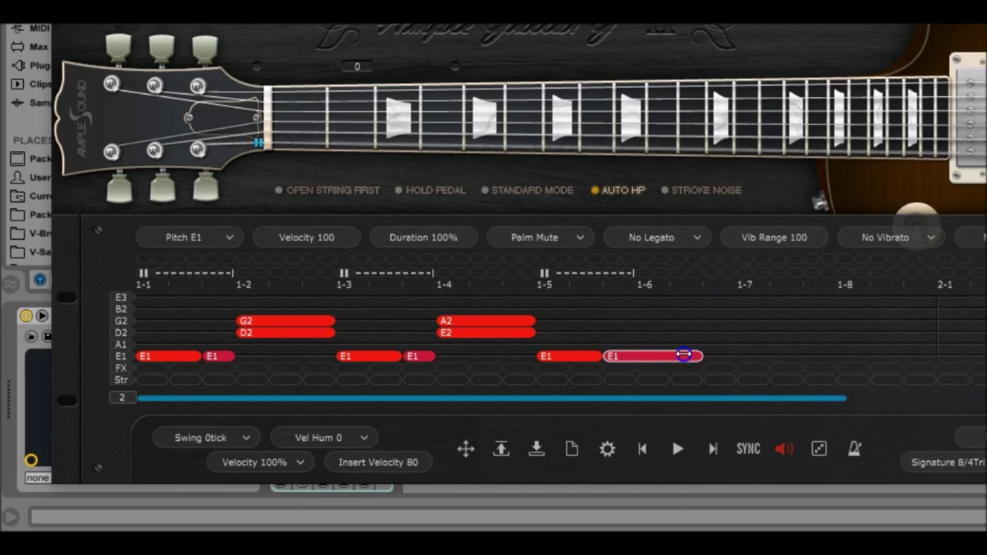
Step: Copy the G2 and D2 notes from 1-2 to 1-6, shortened to end with the long E1
right_click(270, 327)
left_click(311, 193)
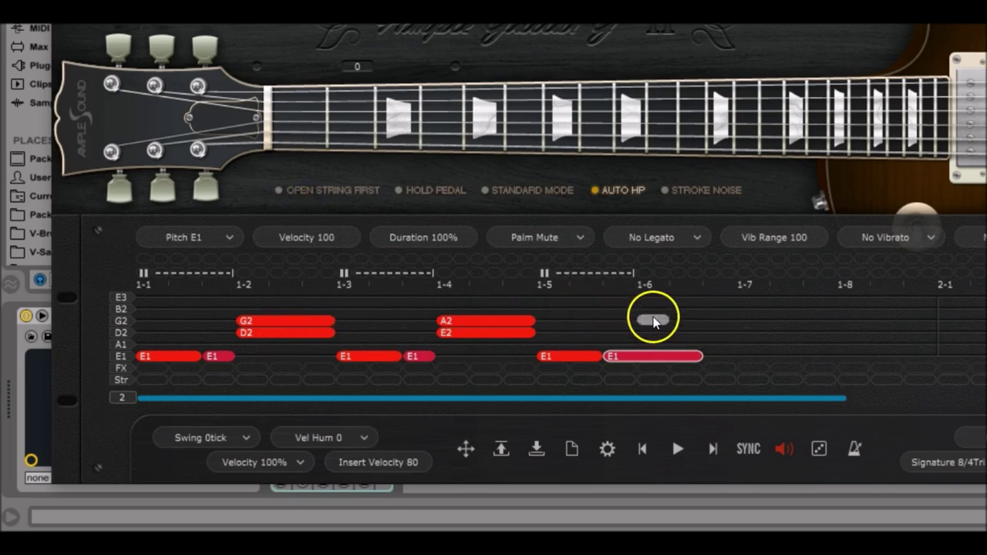
right_click(644, 320)
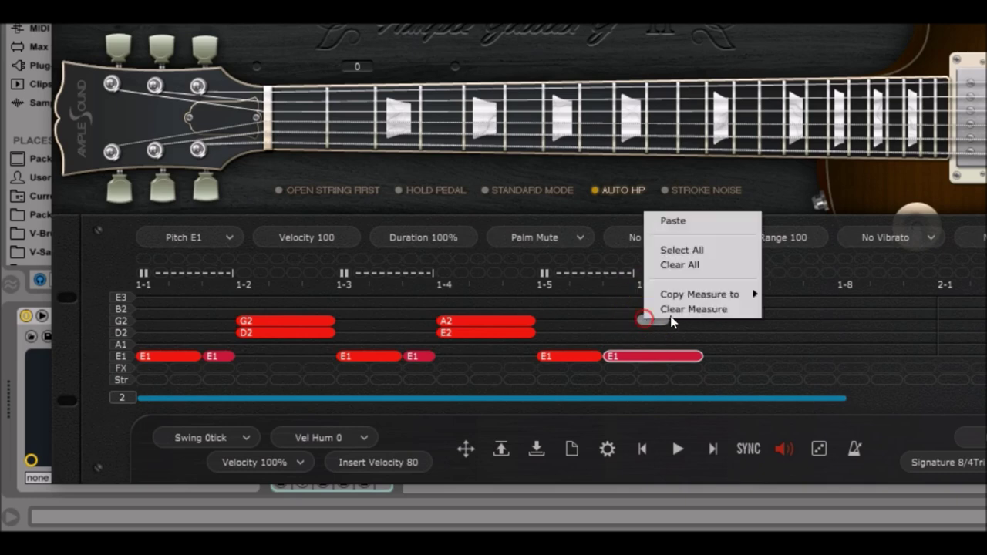
left_click(675, 222)
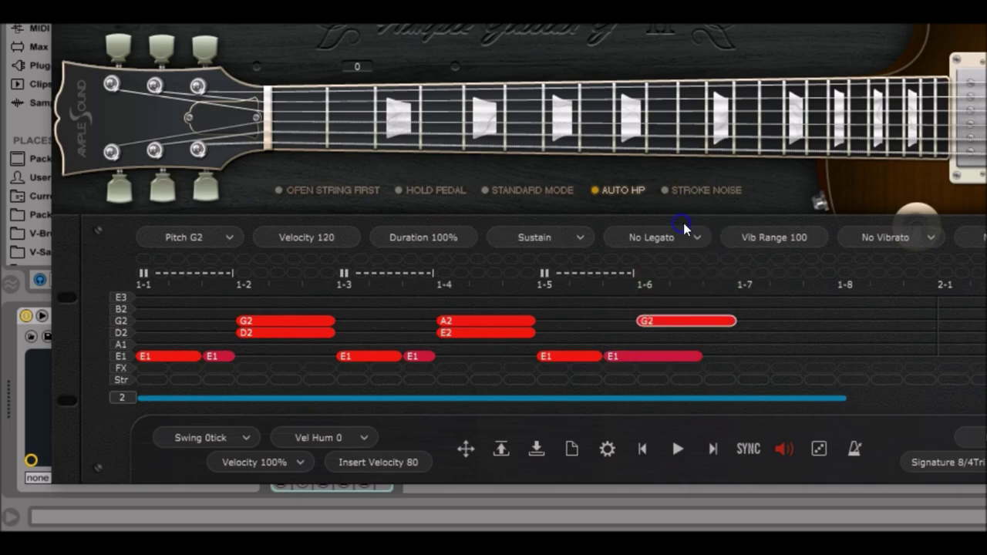
right_click(257, 331)
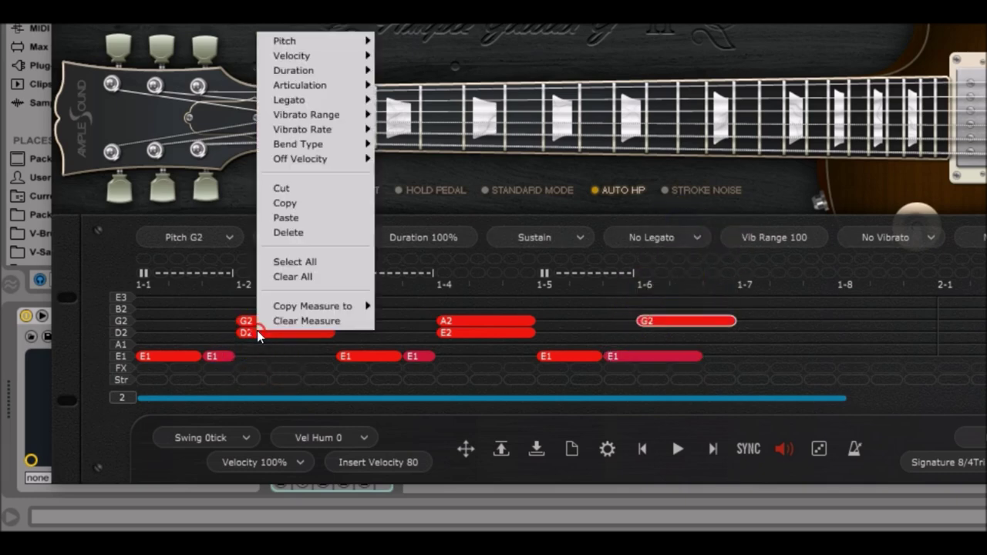
left_click(317, 204)
right_click(655, 324)
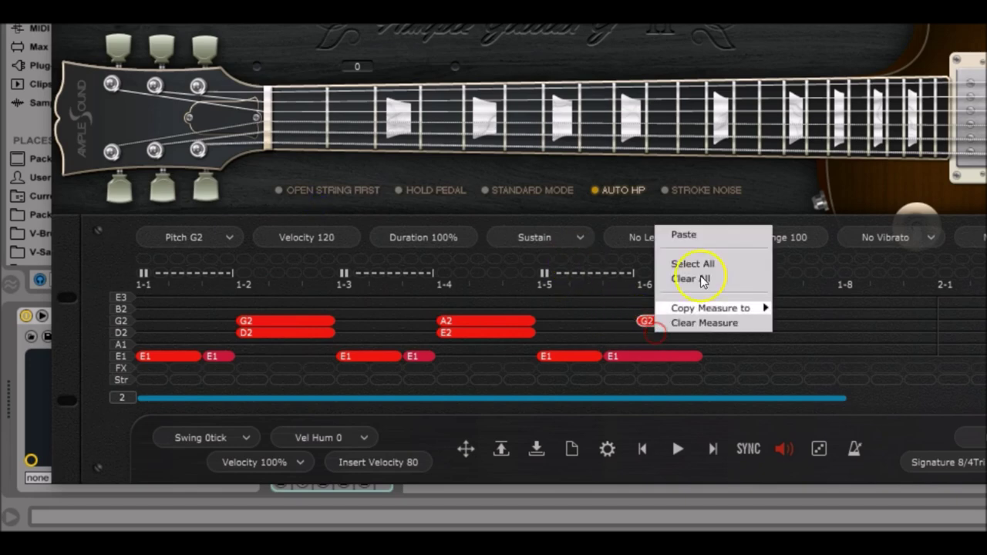
left_click(714, 239)
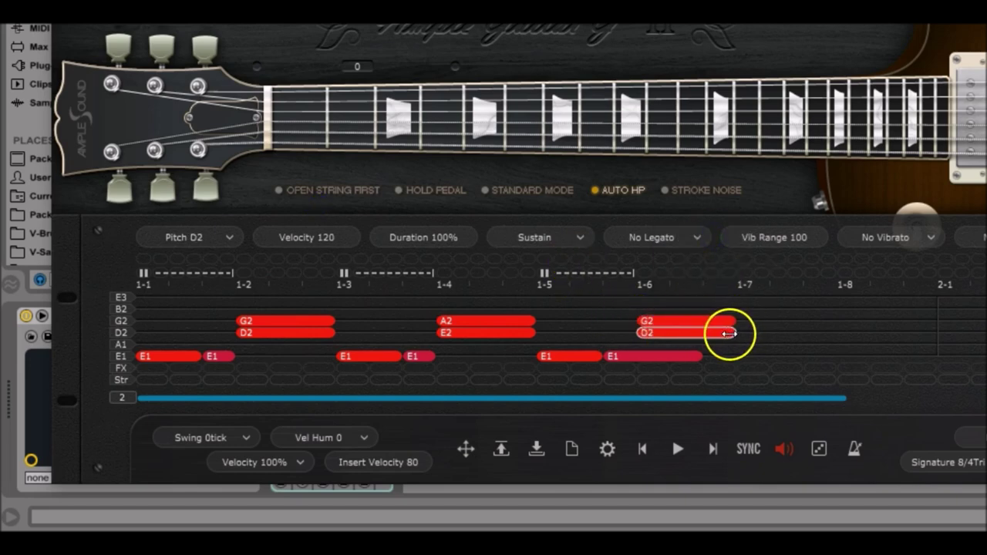
left_click_drag(728, 333, 370, 361)
Step: Paste a copy of the 1-3 E1 note just before 1-7
right_click(370, 361)
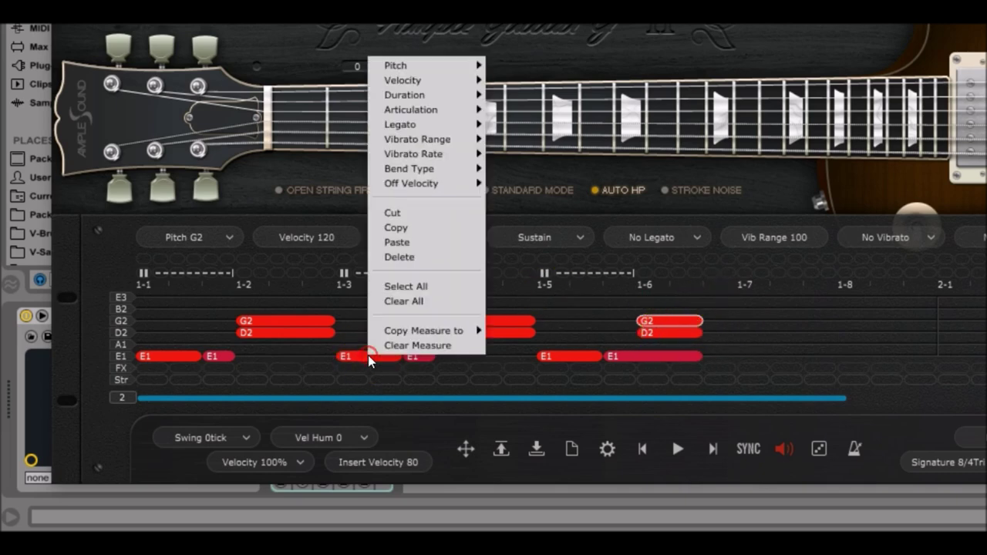
left_click(429, 228)
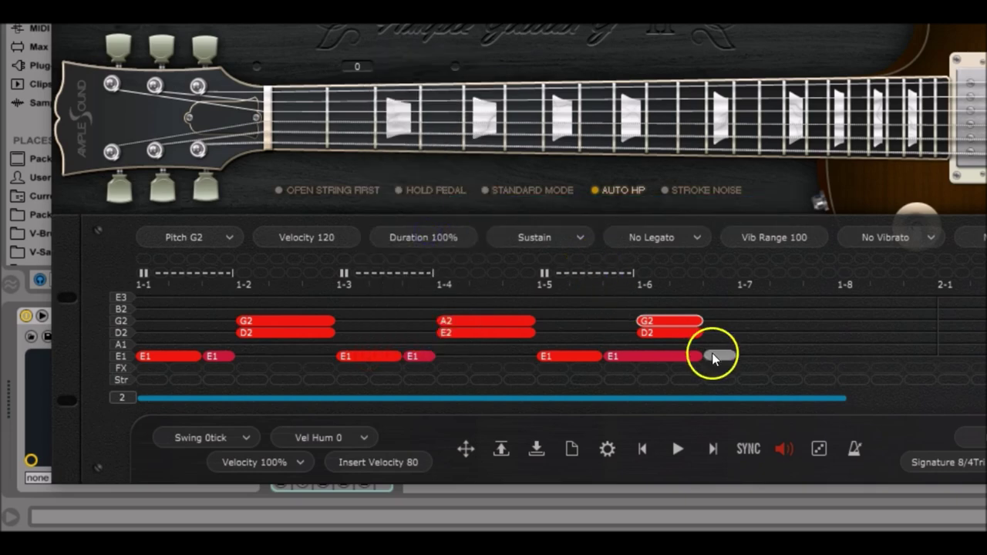
right_click(718, 353)
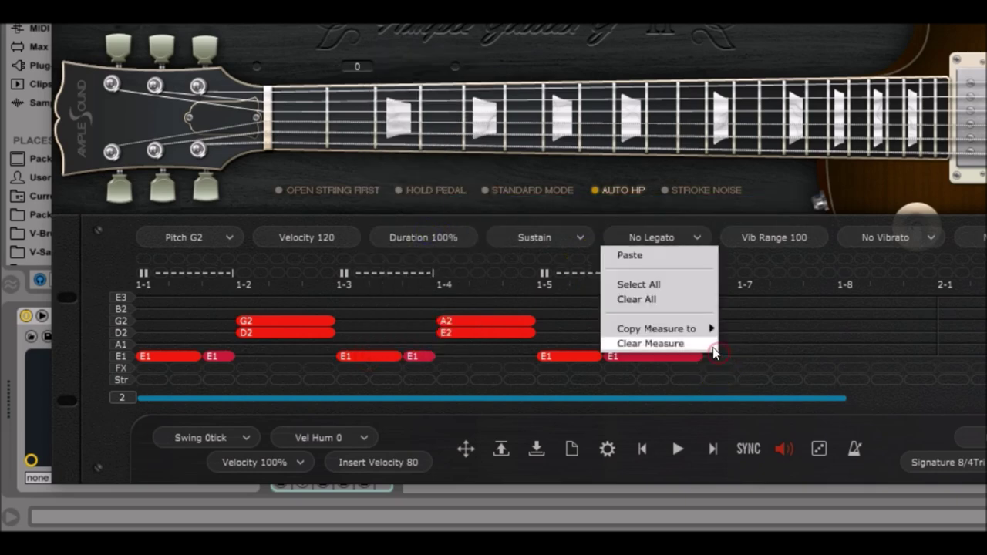
left_click(659, 255)
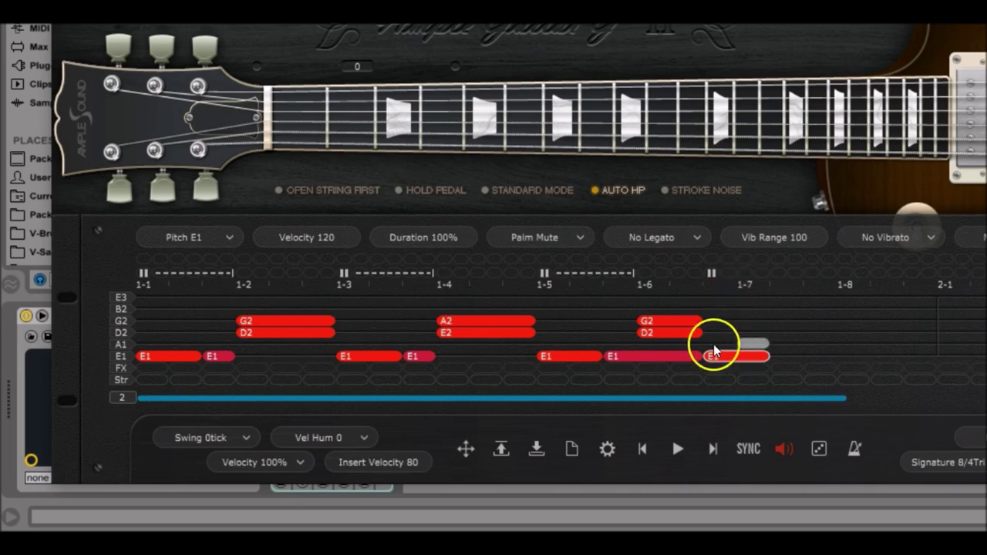
Step: Copy the G2 and D2 notes from 1-6 to form a chord at 1-7
right_click(668, 321)
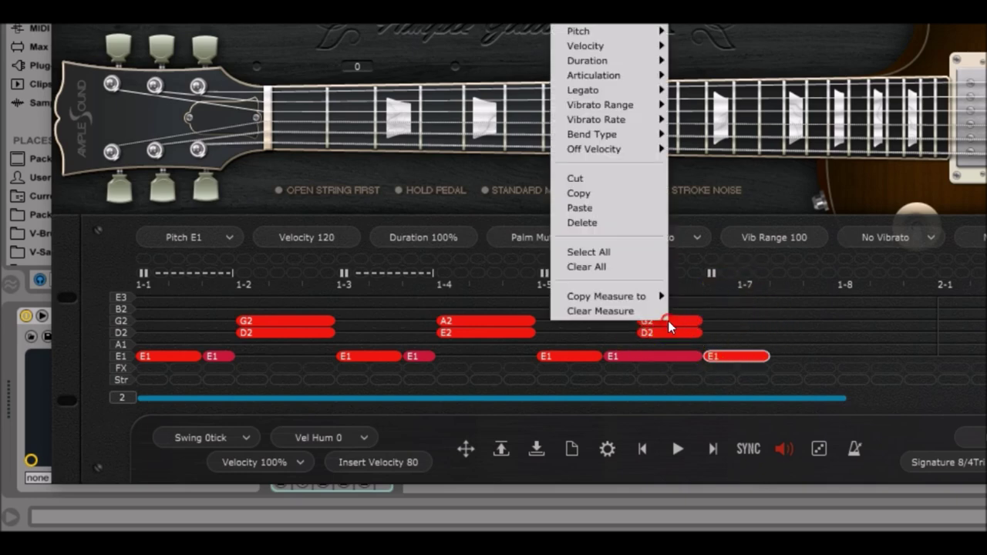
left_click(603, 198)
right_click(740, 316)
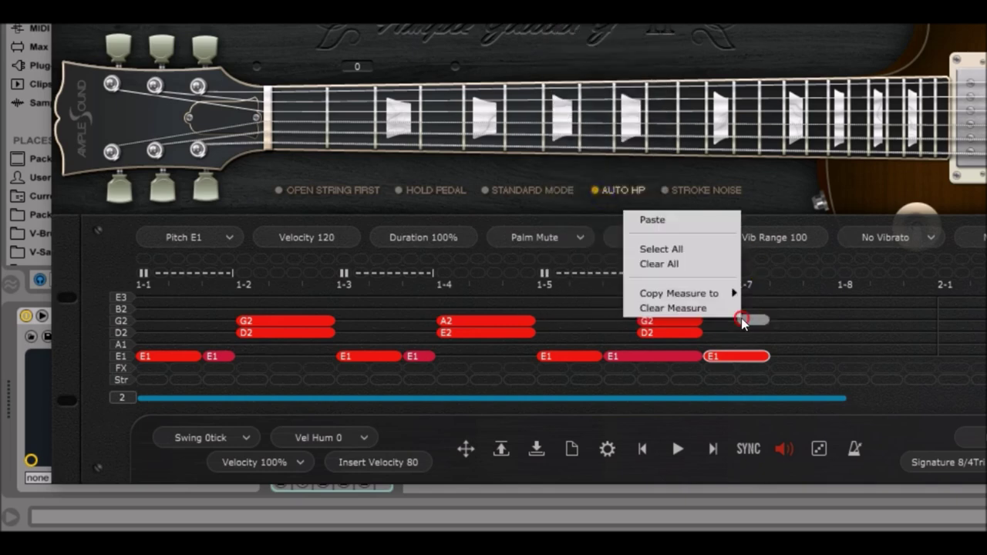
left_click(689, 221)
right_click(681, 333)
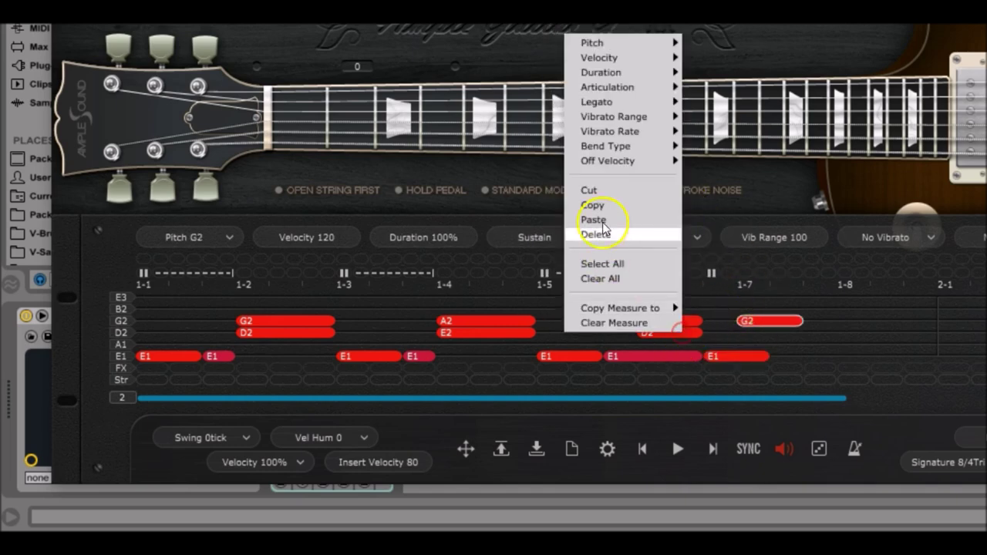
left_click(605, 233)
right_click(750, 332)
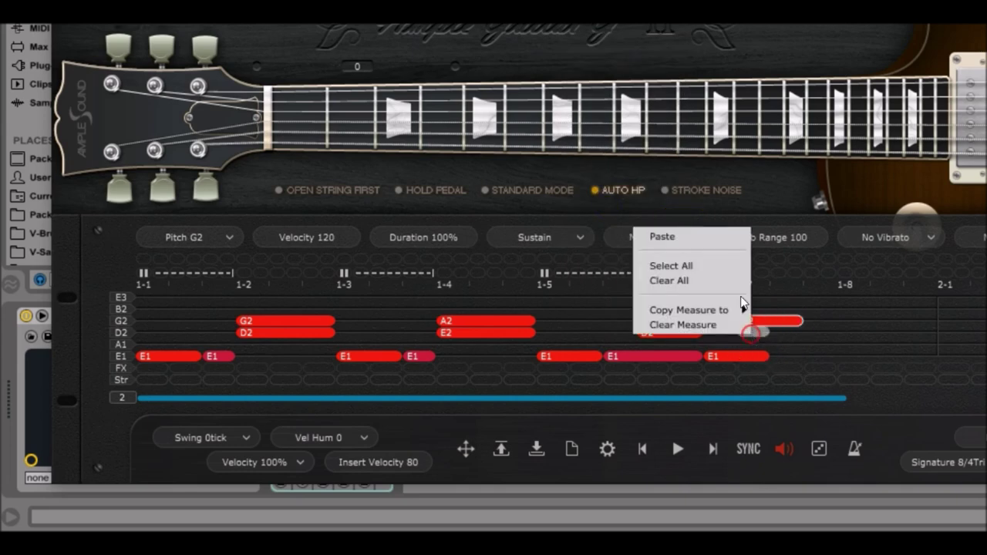
left_click(692, 241)
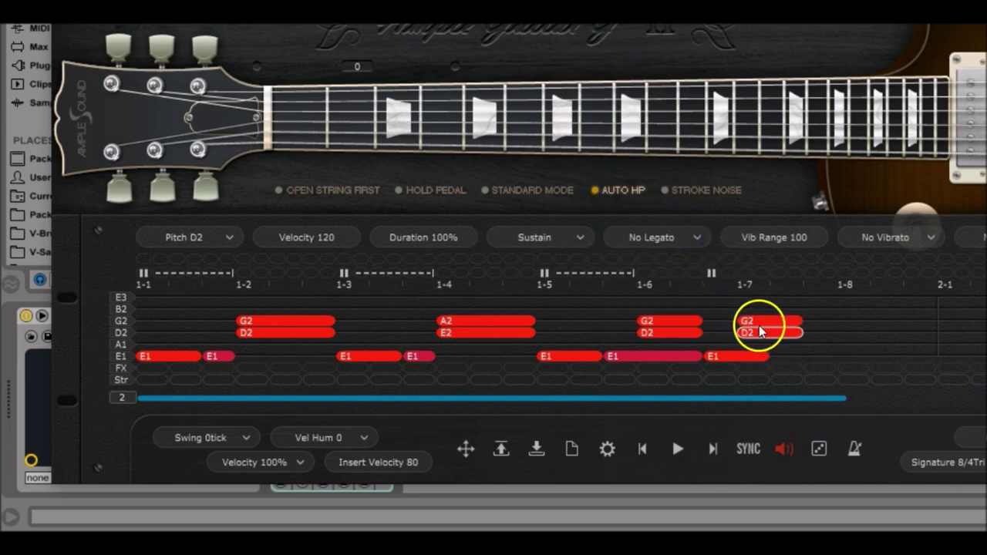
Step: Copy the A2 note from 1-4 to just after the 1-7 chord
left_click(799, 319)
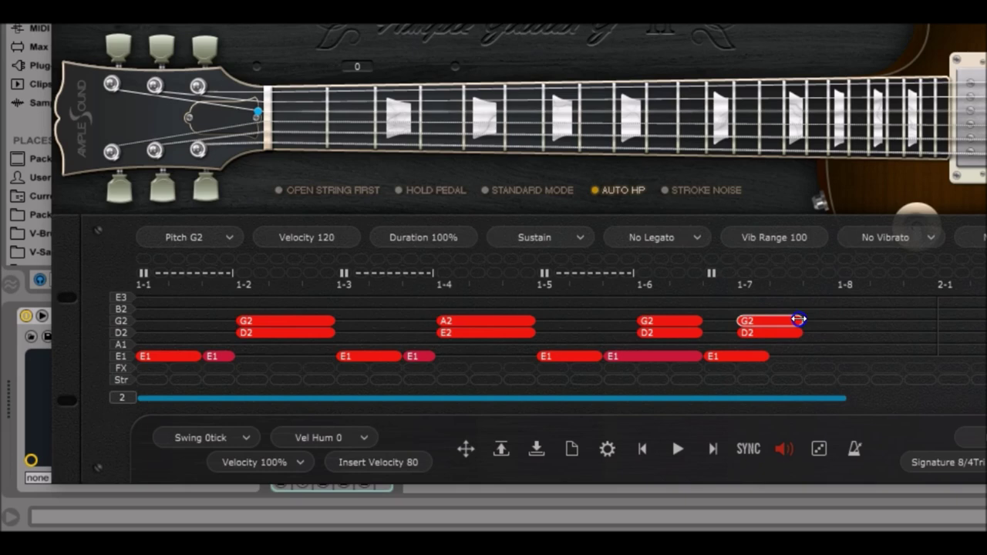
left_click(478, 322)
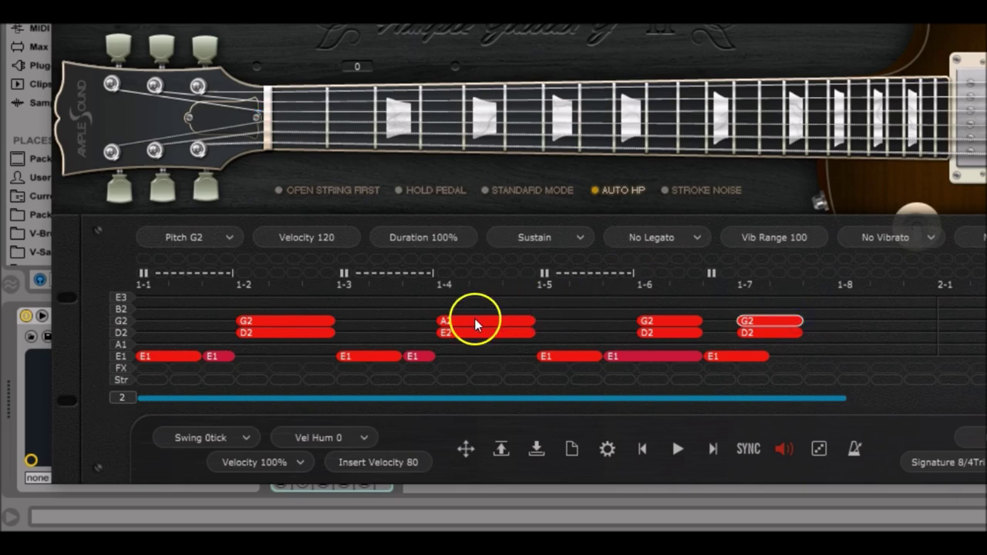
right_click(476, 325)
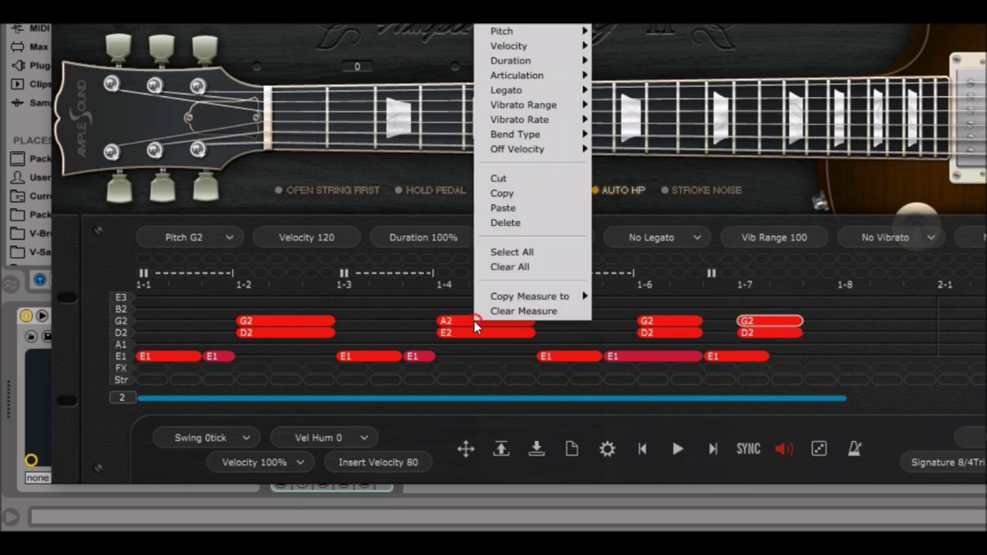
left_click(537, 193)
left_click(819, 321)
right_click(823, 319)
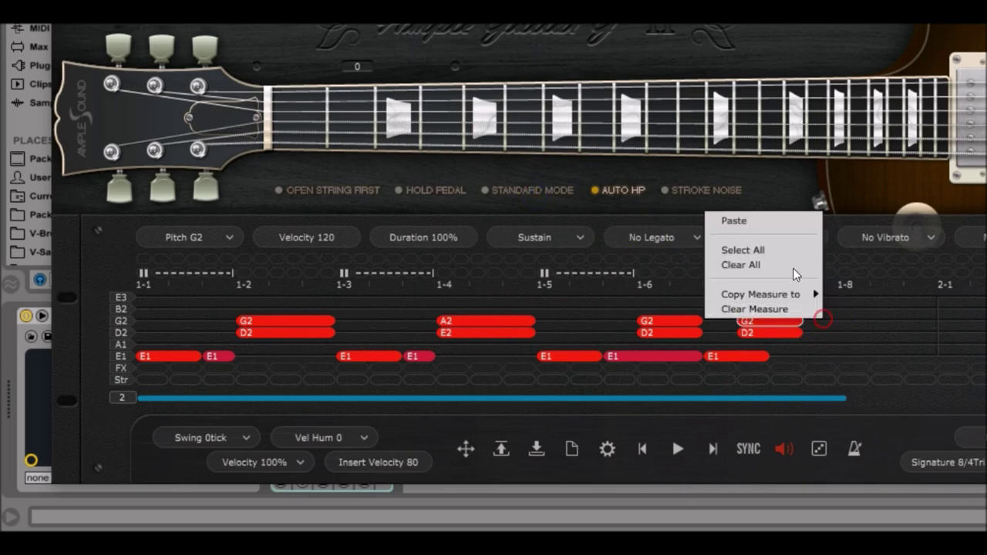
left_click(734, 221)
Step: Copy the E2 note from 1-4 to sit under the A2 at 1-8
left_click_drag(418, 337, 454, 333)
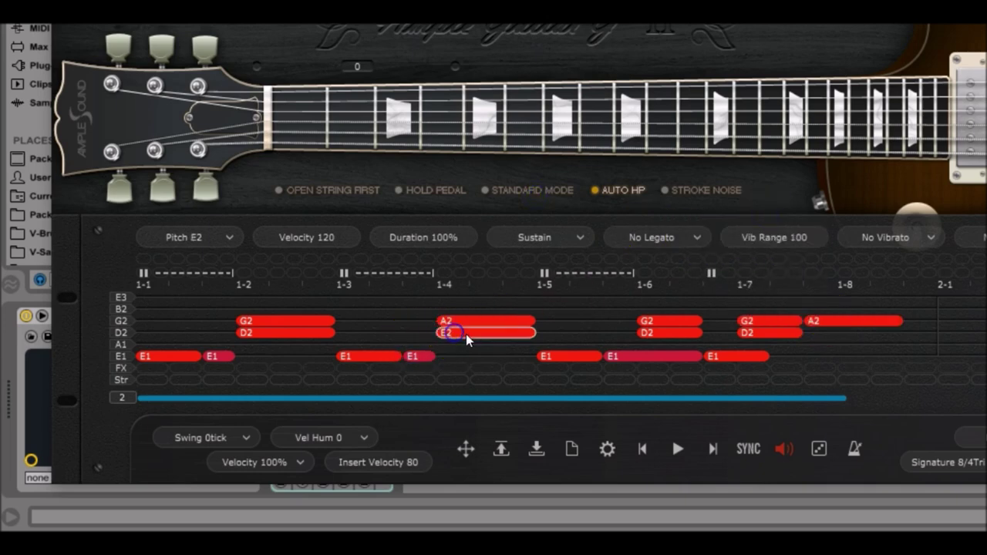
right_click(465, 337)
left_click(529, 205)
left_click(822, 333)
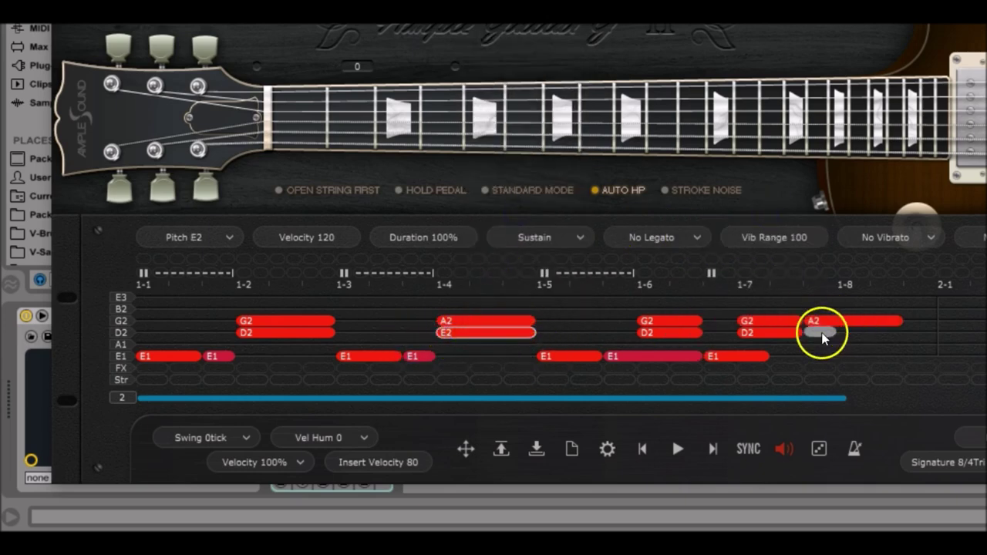
right_click(822, 337)
left_click(774, 236)
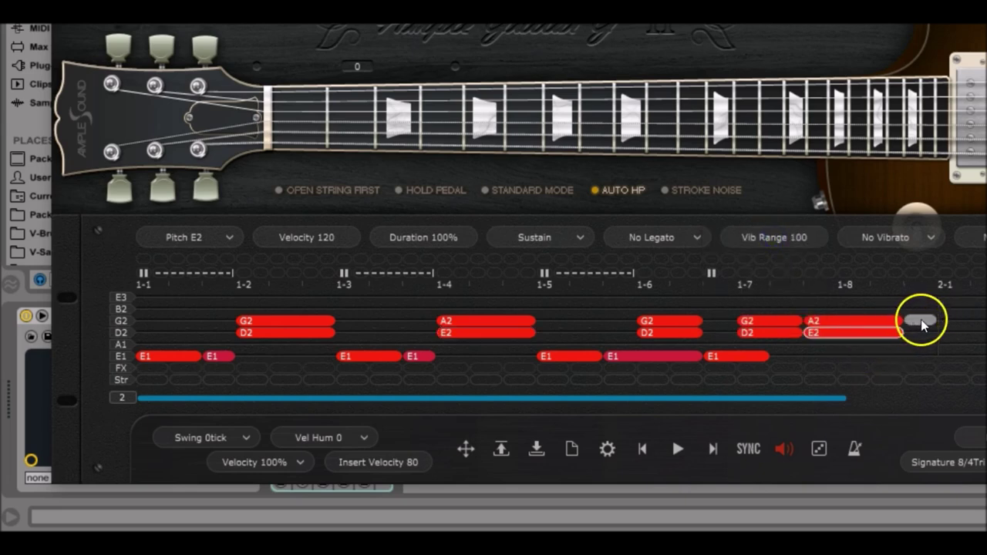
left_click(921, 325)
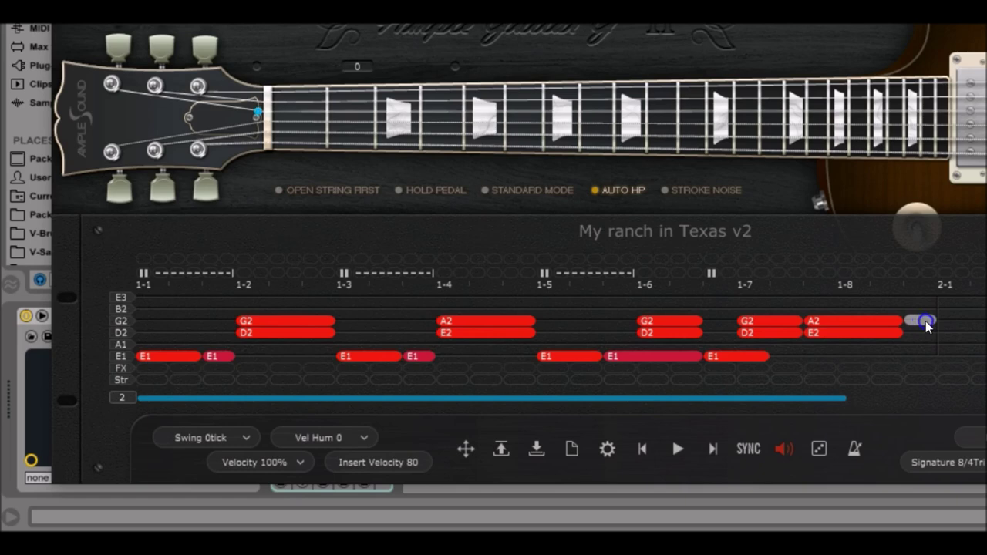
Step: Add a short A2/E2 chord at 2-1
left_click(929, 320)
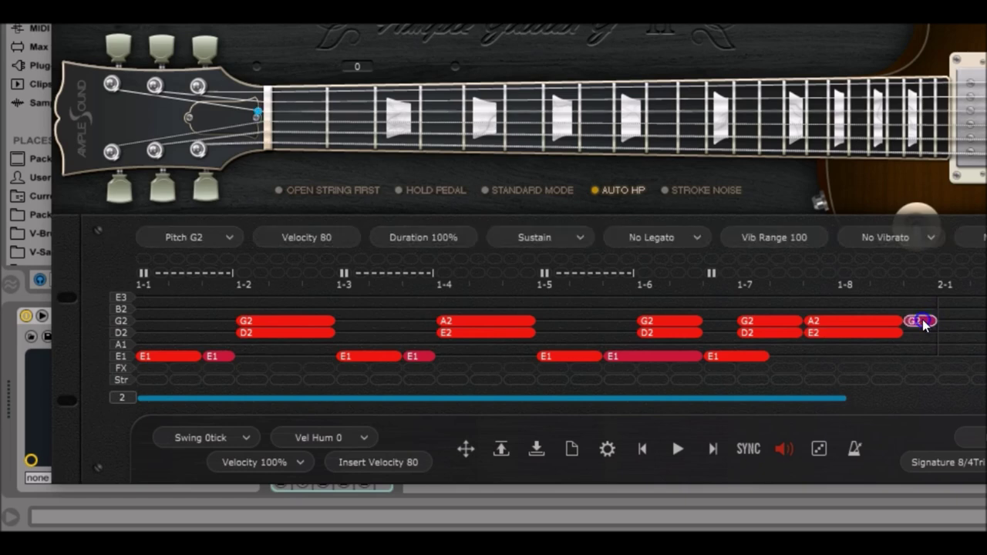
scroll(924, 325, "up", 2)
left_click(931, 325)
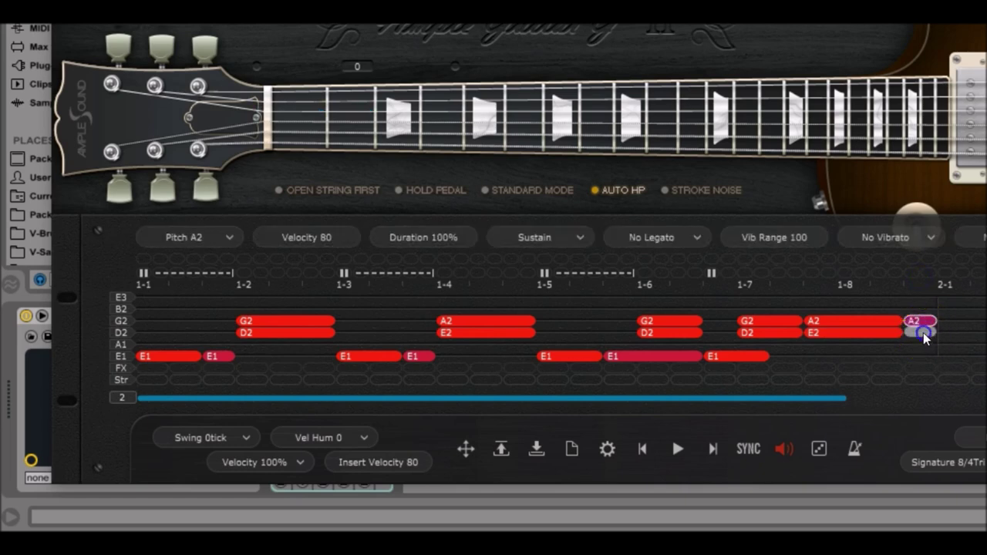
left_click(924, 332)
scroll(924, 332, "up", 2)
left_click(928, 334)
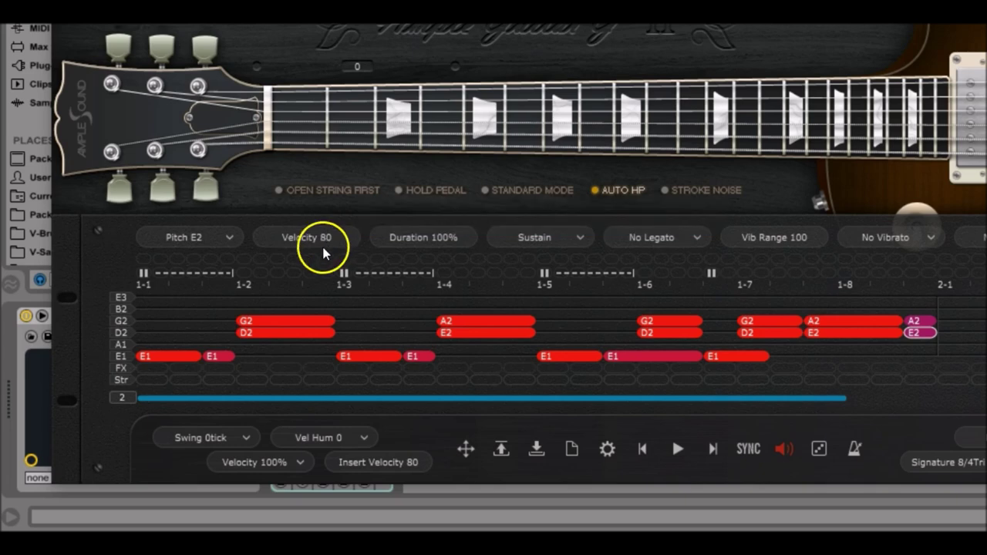
left_click(921, 330)
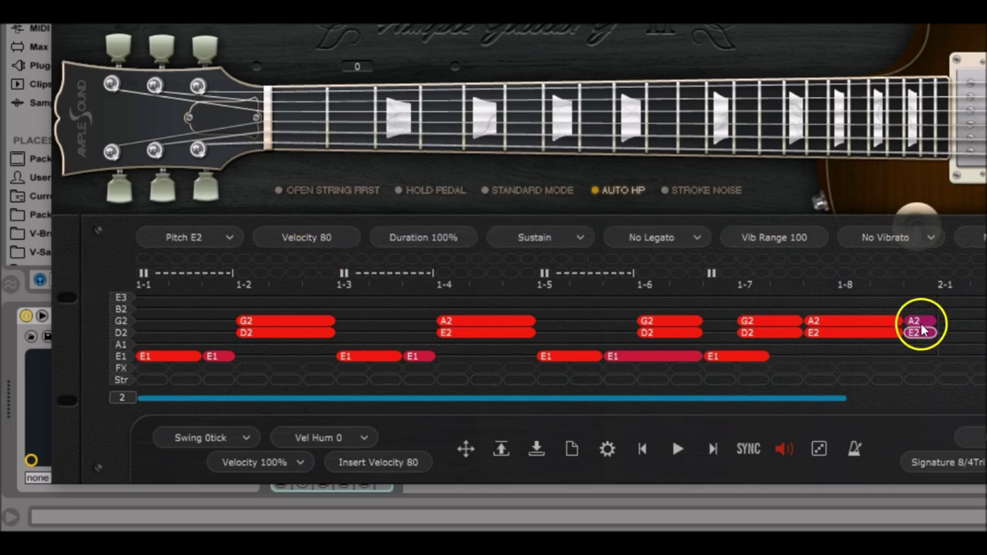
left_click_drag(923, 332, 947, 352)
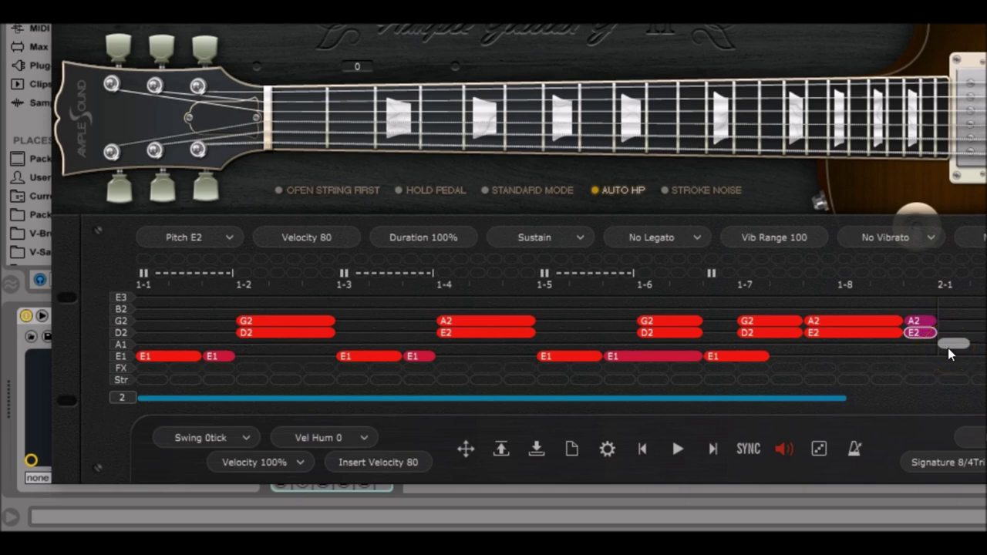
left_click_drag(948, 348, 948, 347)
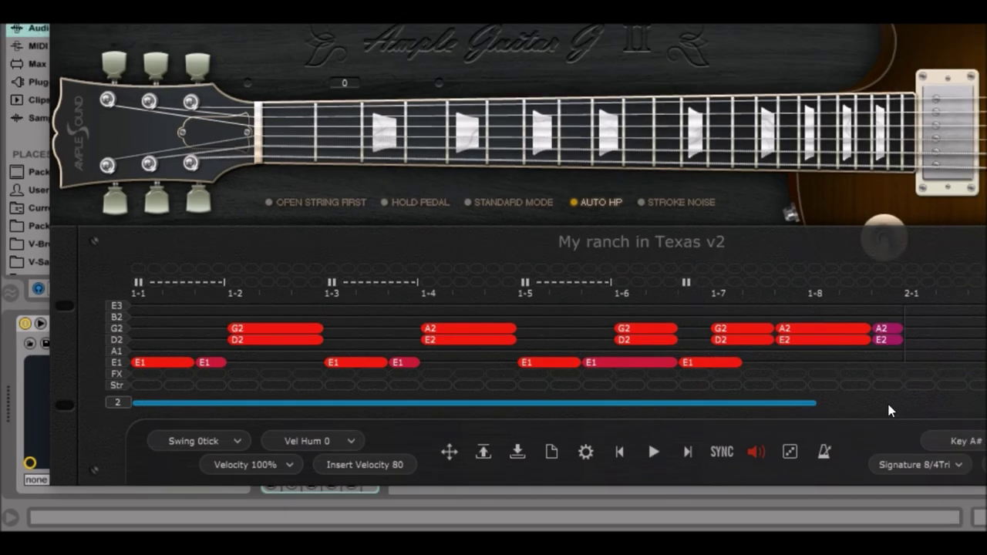
Step: Set the G2 note near 1-7 to HO/PO legato
left_click(656, 363)
left_click(879, 364)
mouse_move(798, 330)
left_mouse_down()
mouse_move(793, 353)
mouse_move(798, 335)
mouse_move(805, 351)
mouse_move(810, 342)
mouse_move(804, 331)
mouse_move(800, 347)
left_mouse_up()
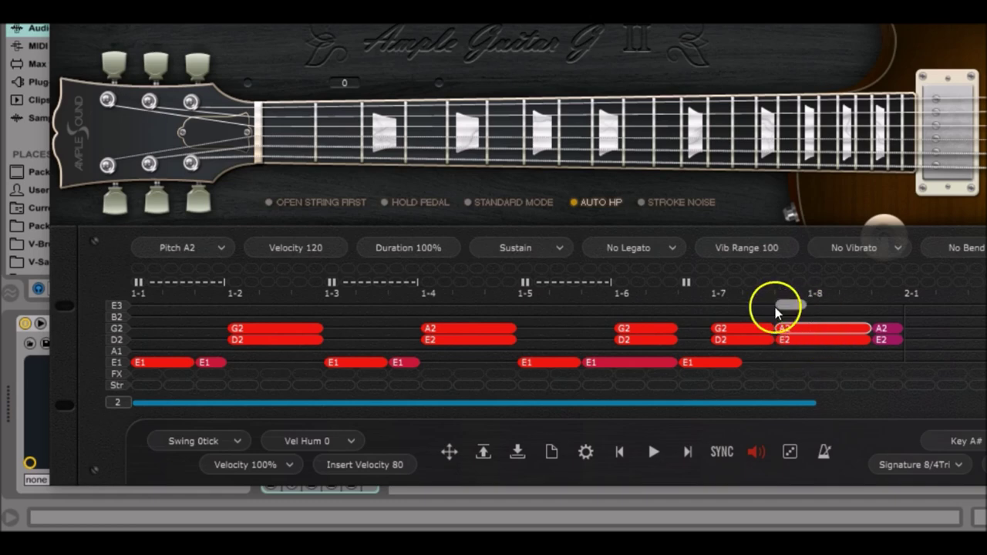
left_click(738, 333)
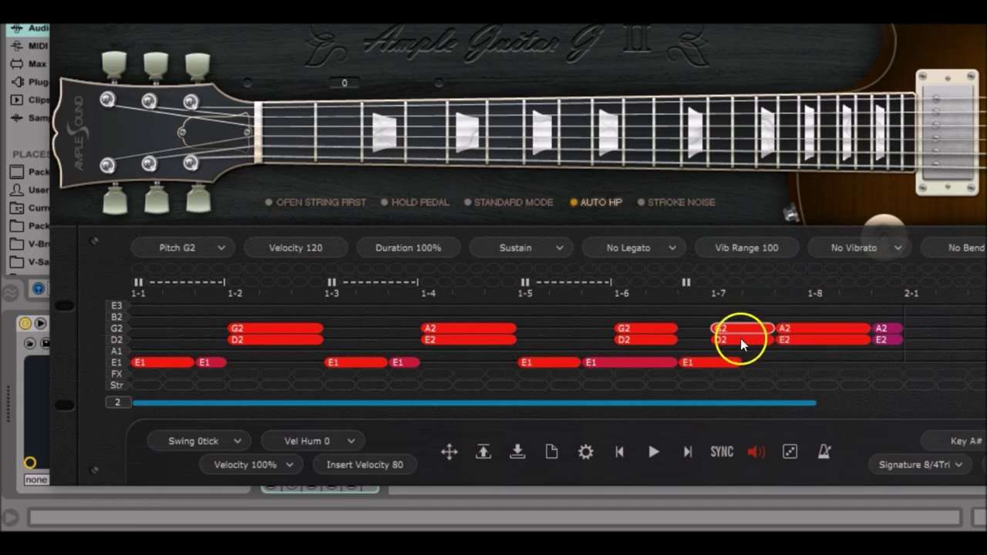
left_click_drag(740, 344, 757, 324)
left_click(798, 328)
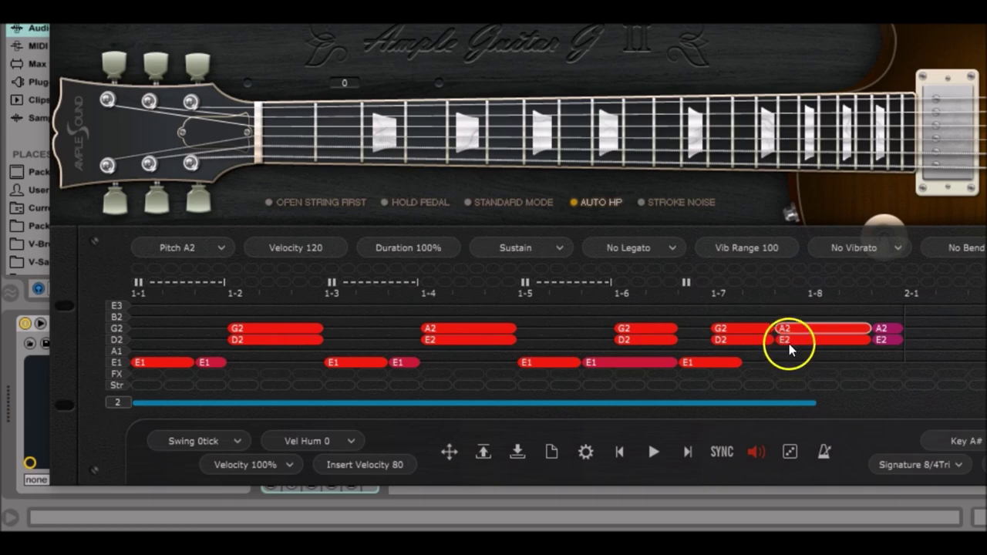
mouse_move(746, 330)
left_mouse_down()
mouse_move(757, 314)
mouse_move(744, 334)
left_mouse_up()
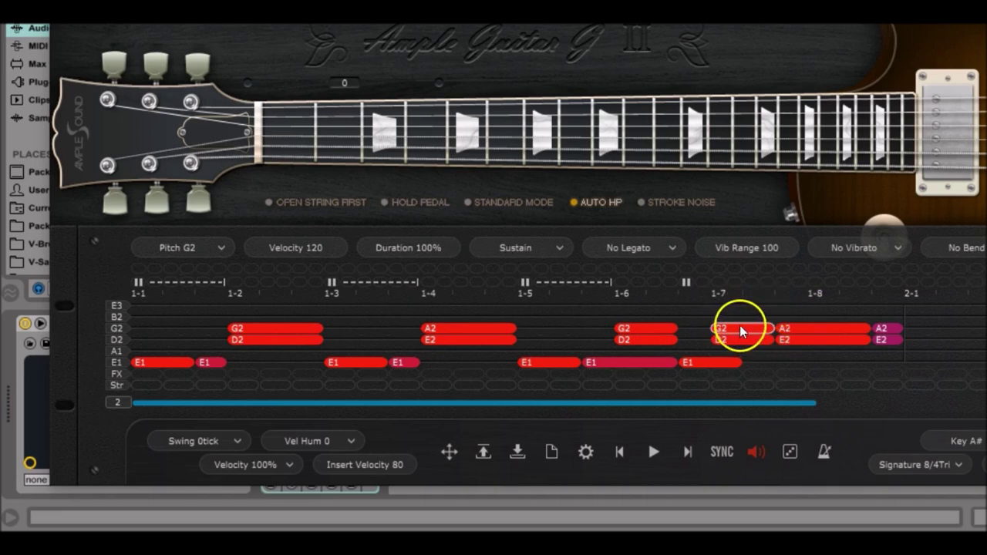
left_click(657, 248)
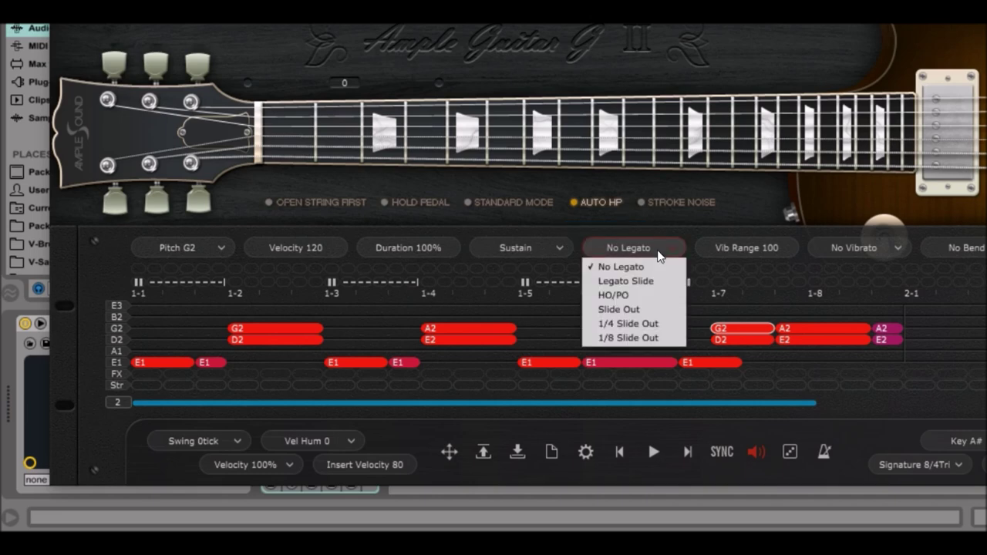
left_click(634, 294)
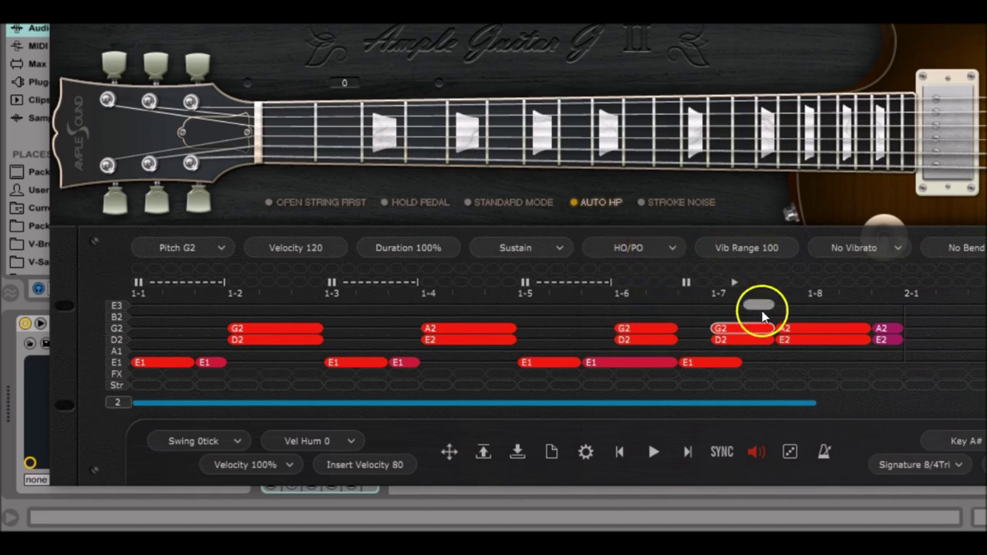
Step: Set the D2 note below it to HO/PO legato as well
left_click(731, 338)
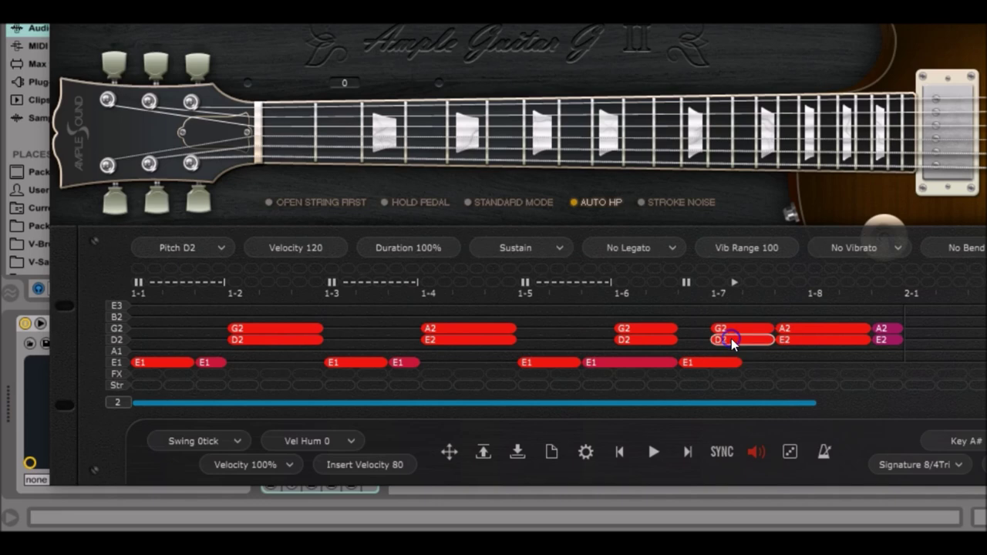
left_click(675, 251)
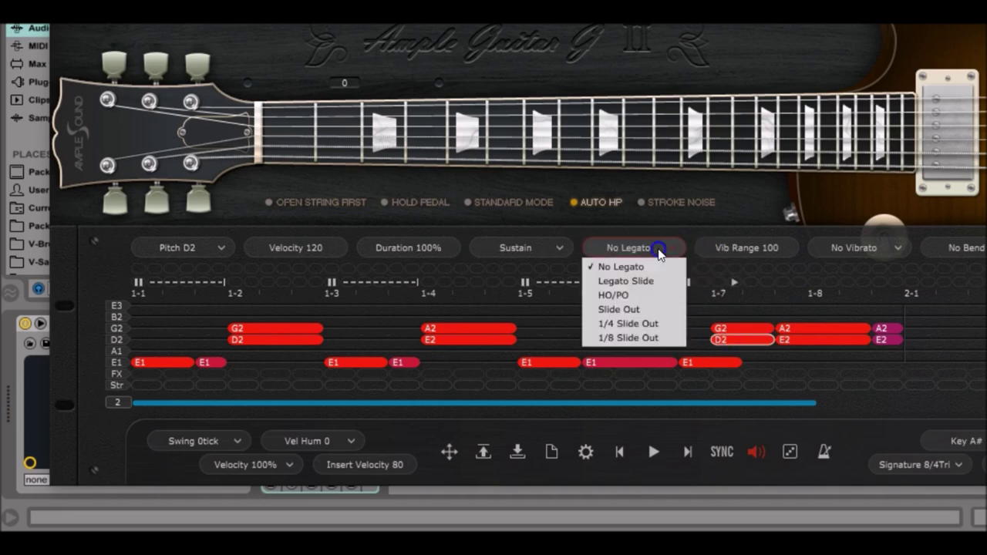
left_click(642, 298)
left_click_drag(717, 337, 739, 351)
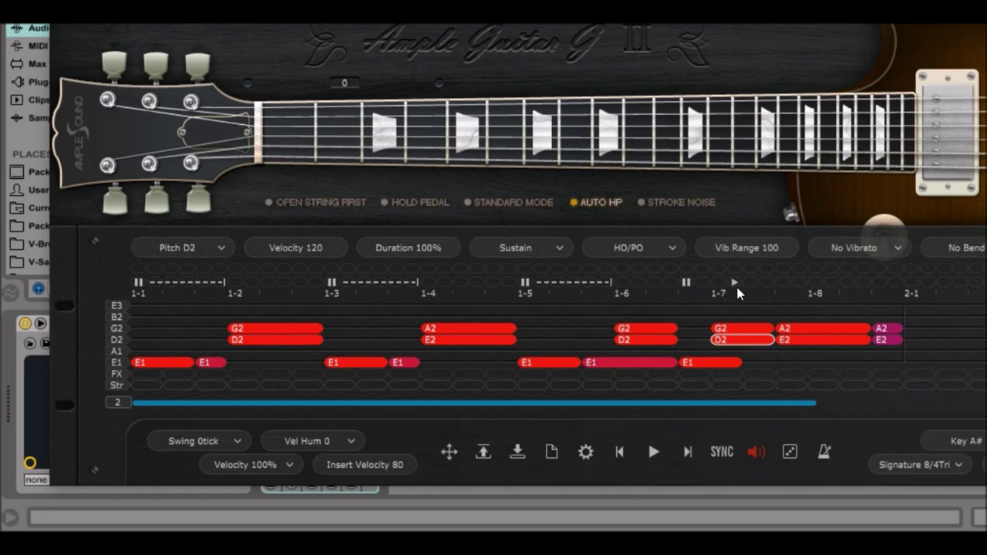
Step: Set the velocity of the A2 and E2 notes at 1-8 to 127
left_click(794, 327)
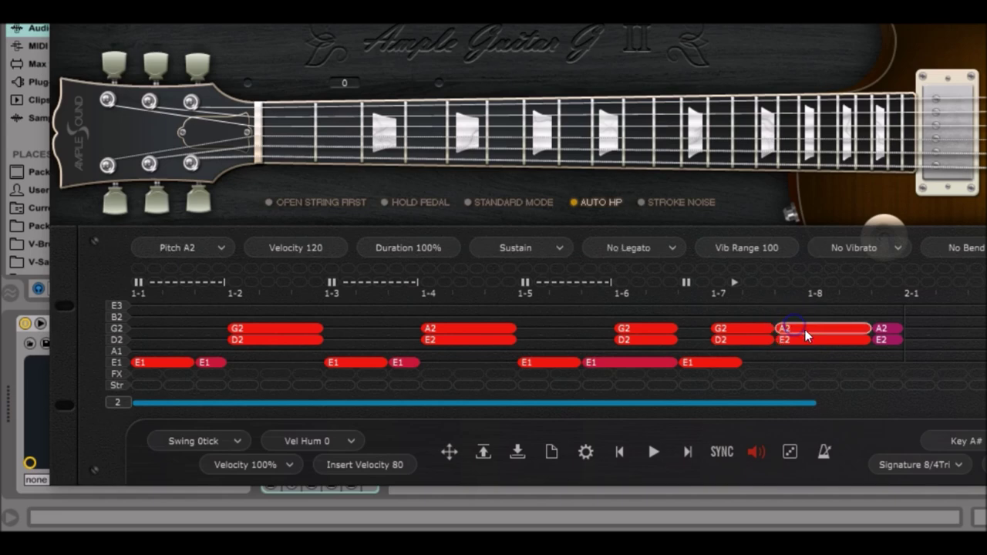
left_click(356, 221)
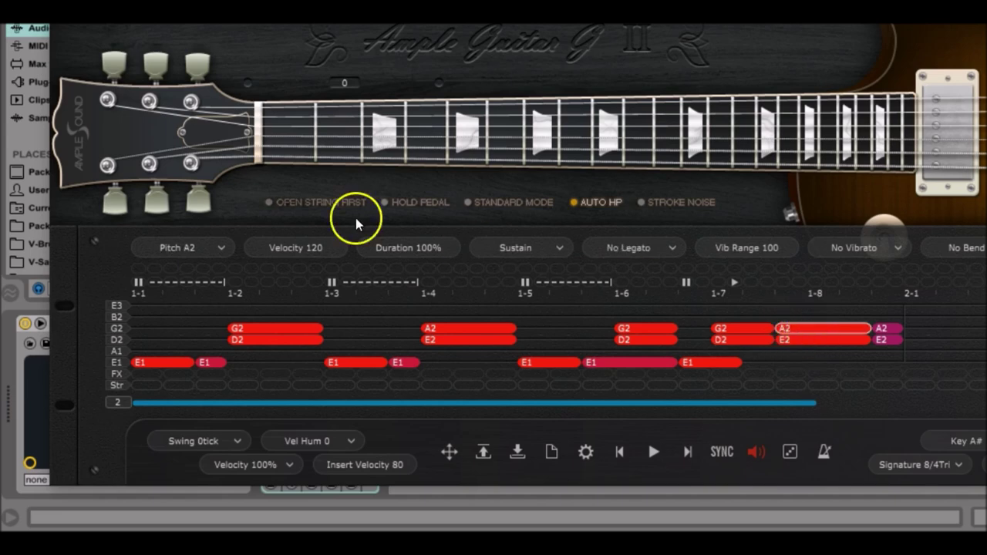
double_click(311, 245)
type("12")
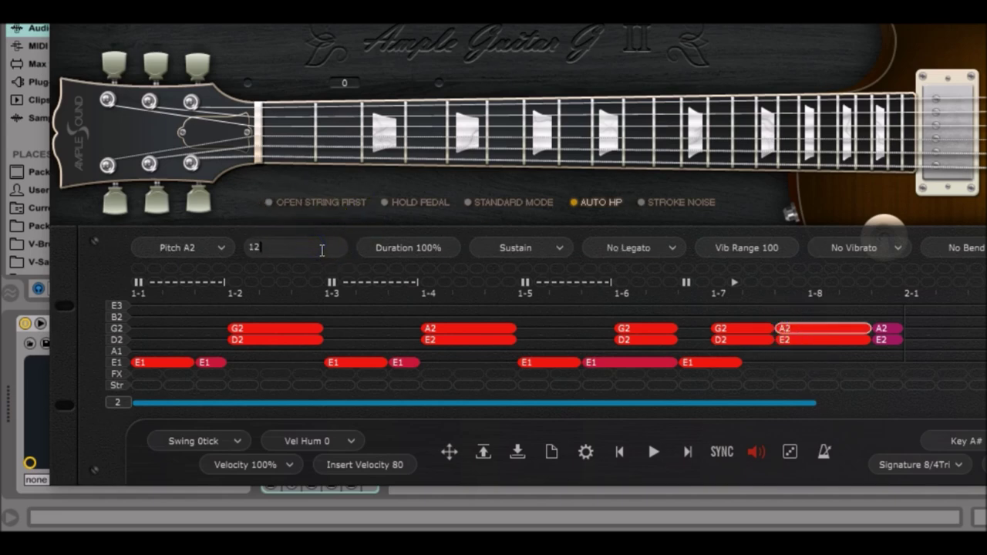
type("7")
key("Return")
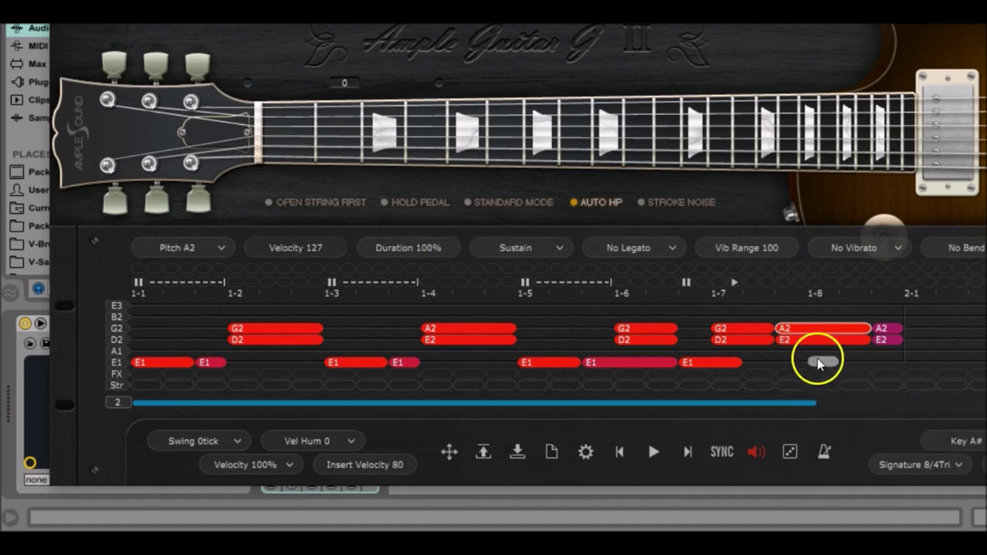
left_click(804, 339)
double_click(284, 254)
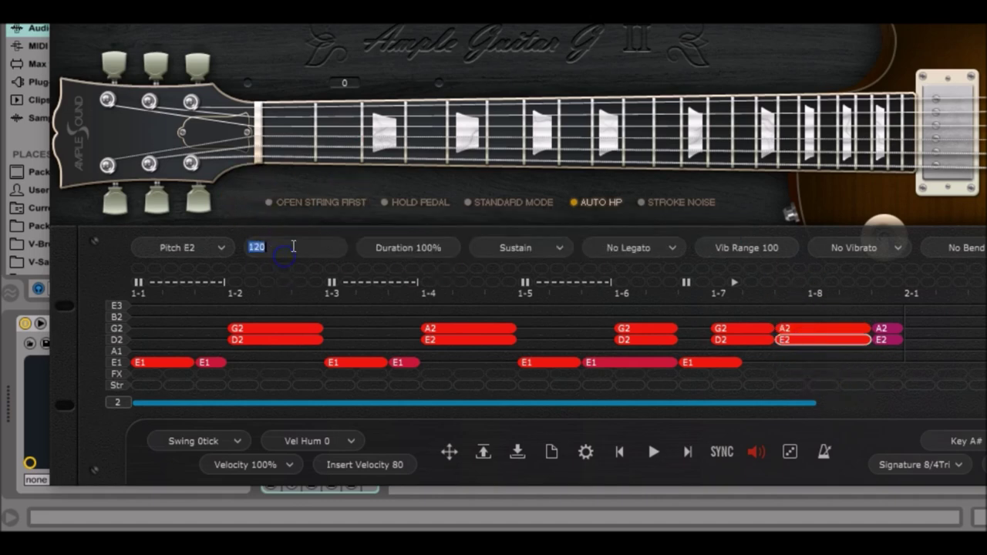
type("127")
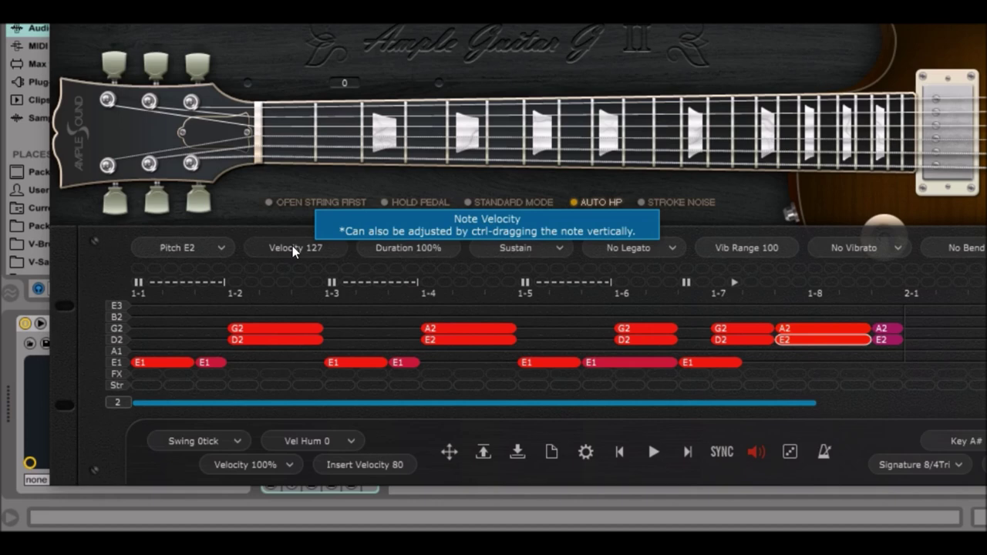
Step: Lower the 1-8 A2 note's vibrato range from 100 to 20
left_click(807, 328)
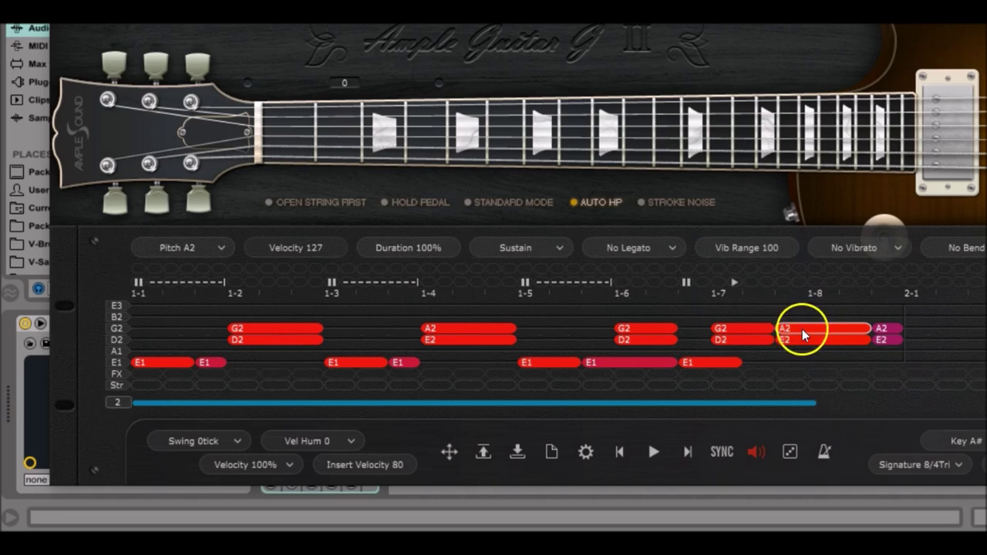
double_click(778, 255)
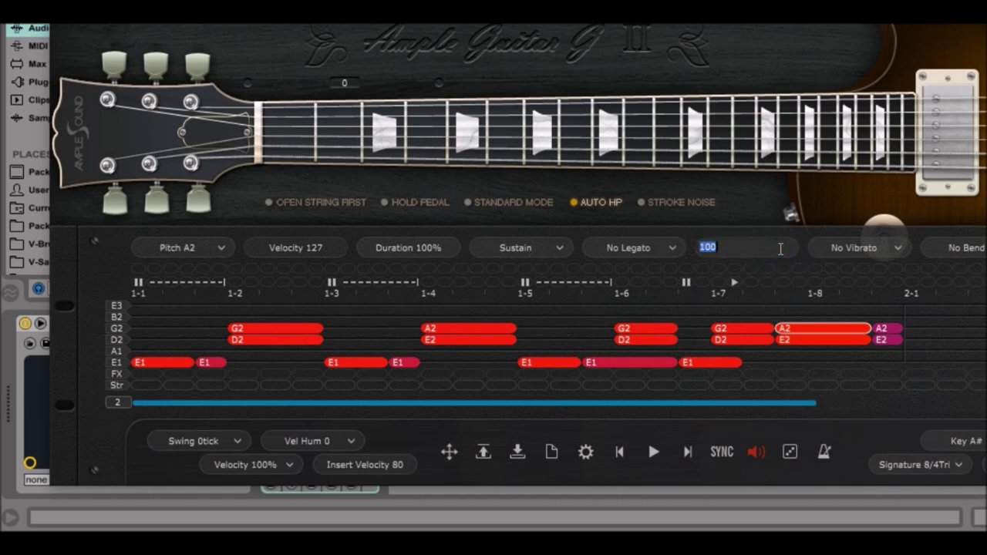
mouse_move(729, 248)
left_mouse_down()
mouse_move(683, 247)
mouse_move(734, 248)
left_mouse_up()
type("20")
key("Return")
left_click_drag(744, 267, 768, 256)
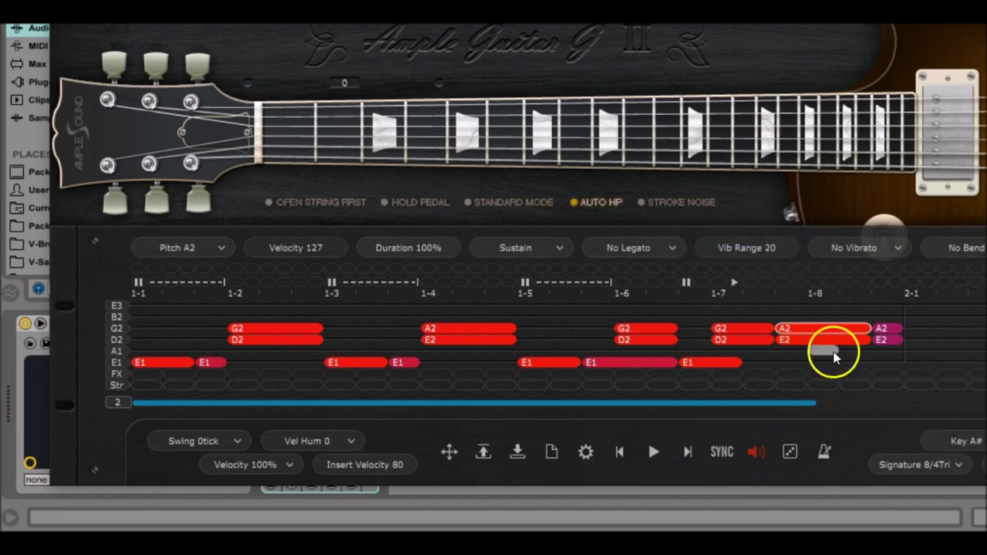
Step: Set the 1-8 E2 note's vibrato range to 20 from its context menu
left_click(797, 341)
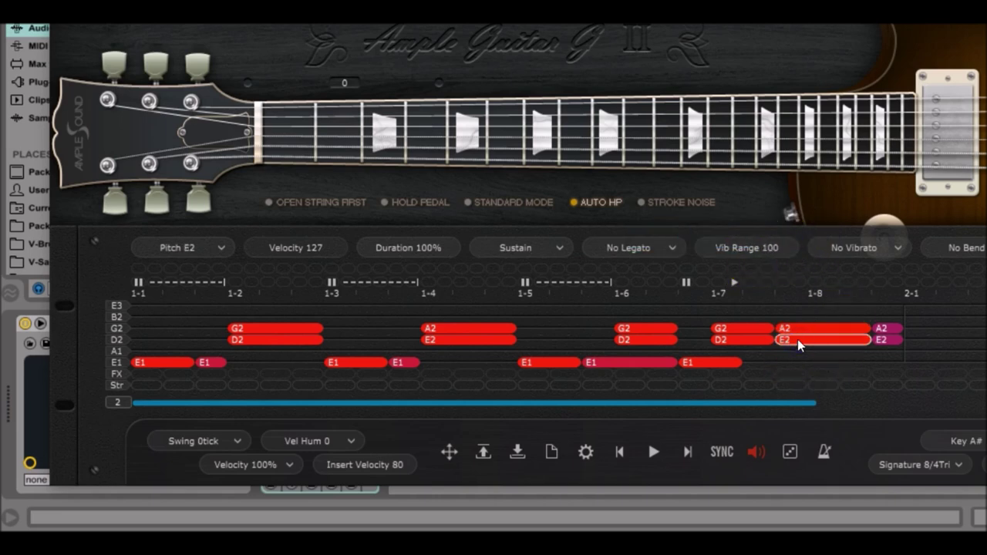
right_click(797, 339)
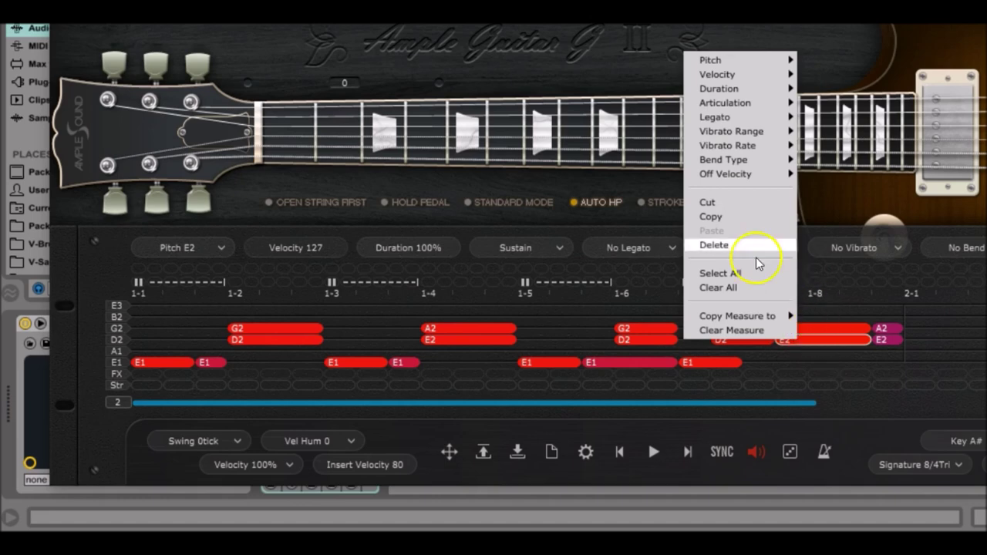
mouse_move(761, 141)
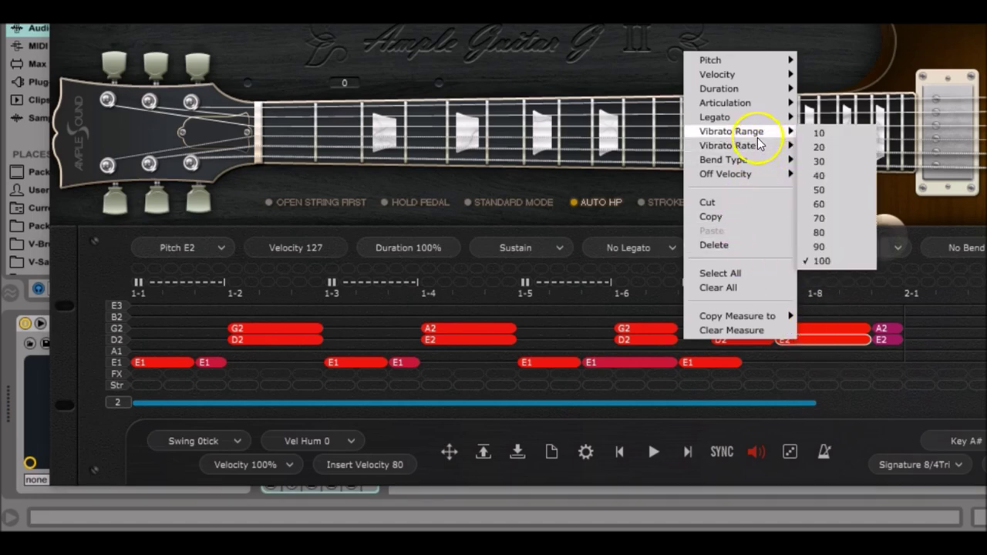
left_click(819, 147)
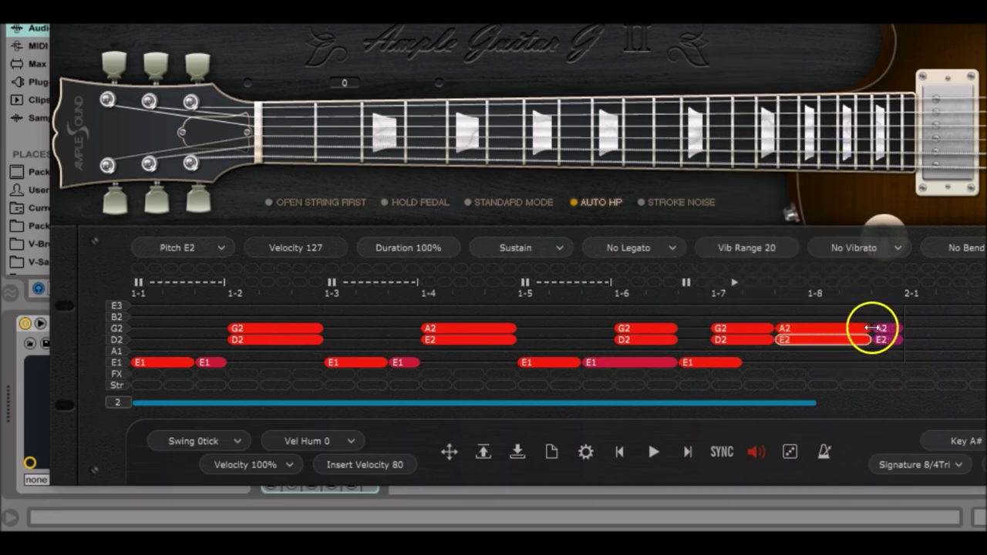
Step: Apply Vib Rate 1/16 vibrato to both the A2 and E2 notes at 1-8
left_click(840, 329)
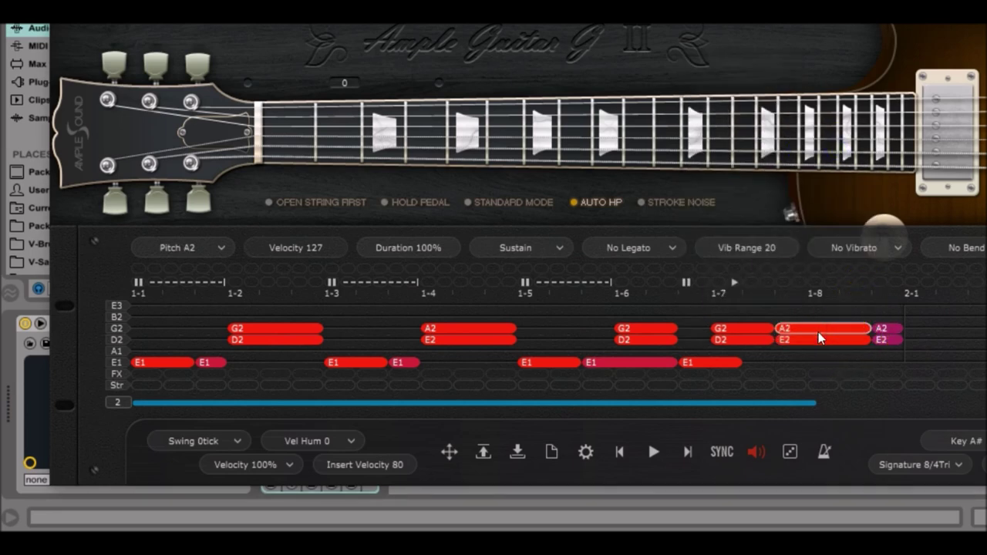
left_click(883, 250)
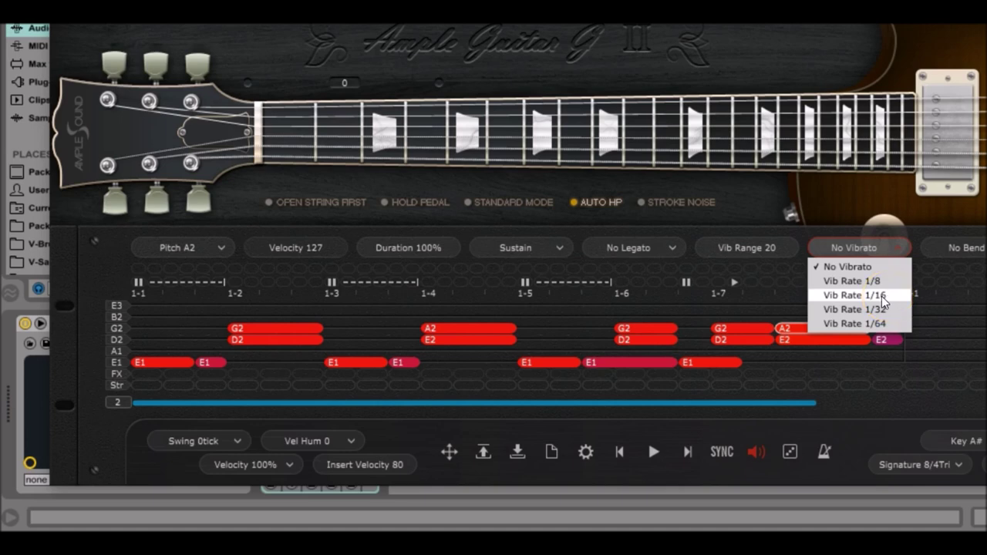
left_click(848, 299)
left_click(893, 297)
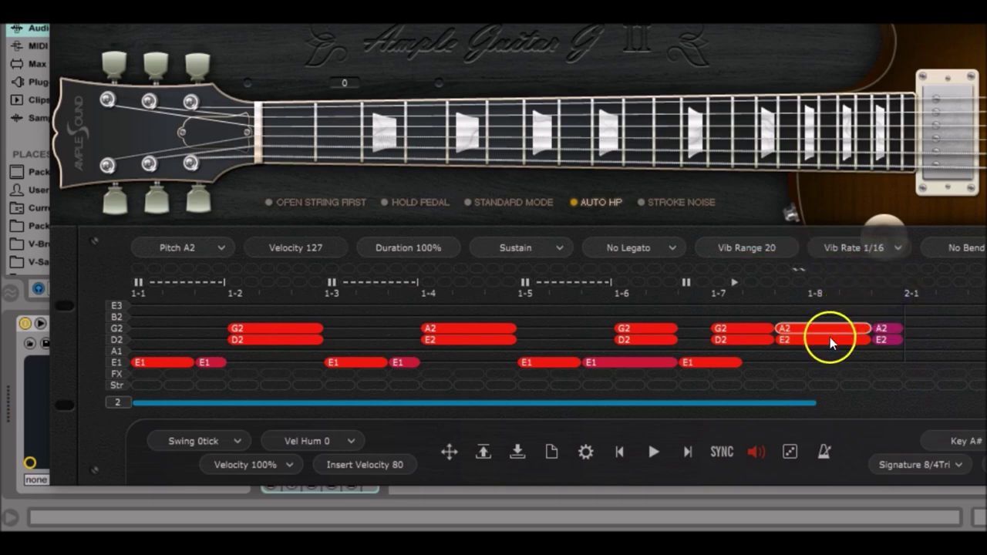
left_click(830, 338)
left_click(894, 250)
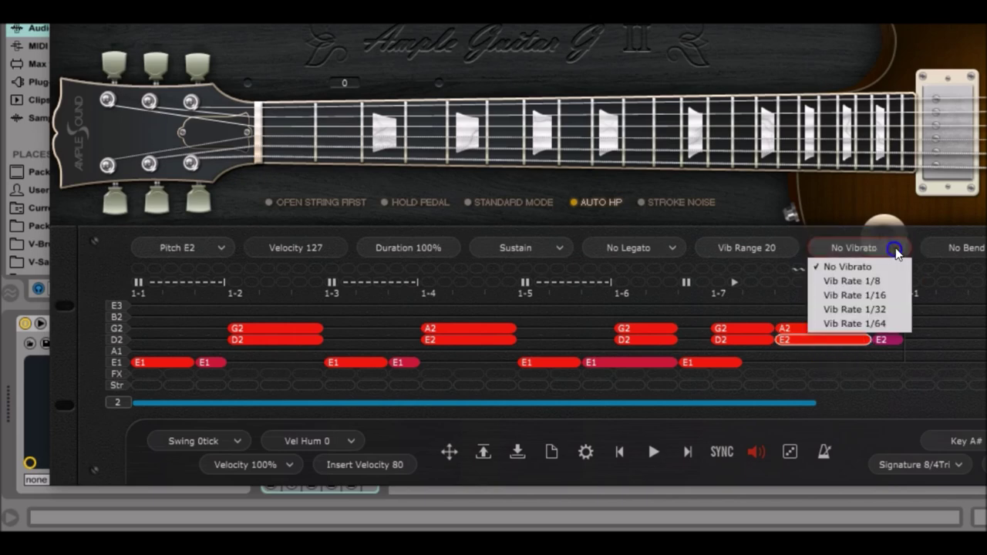
left_click(884, 294)
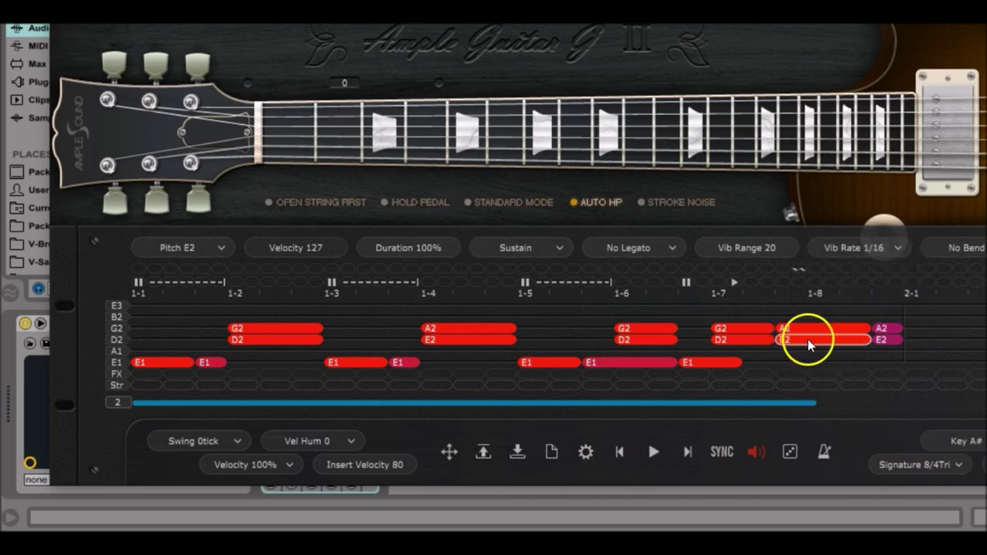
Step: Lower the A2 and E2 notes at 2-1 to velocity 40
left_click(885, 330)
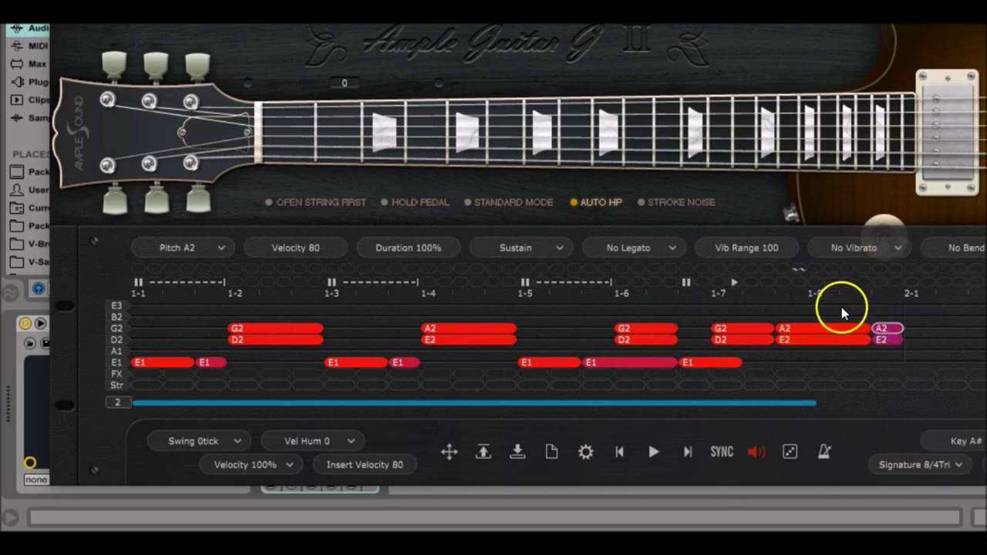
double_click(320, 248)
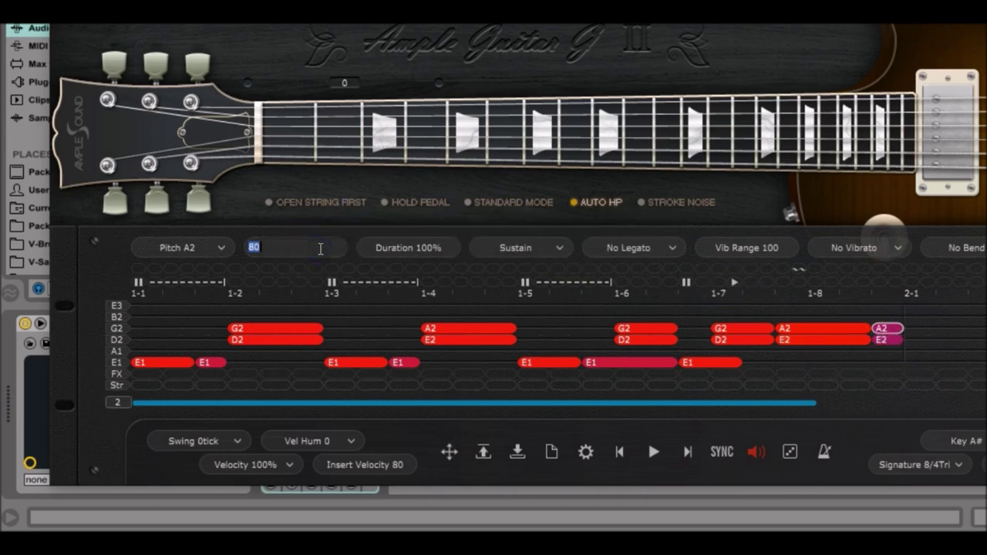
key("Return")
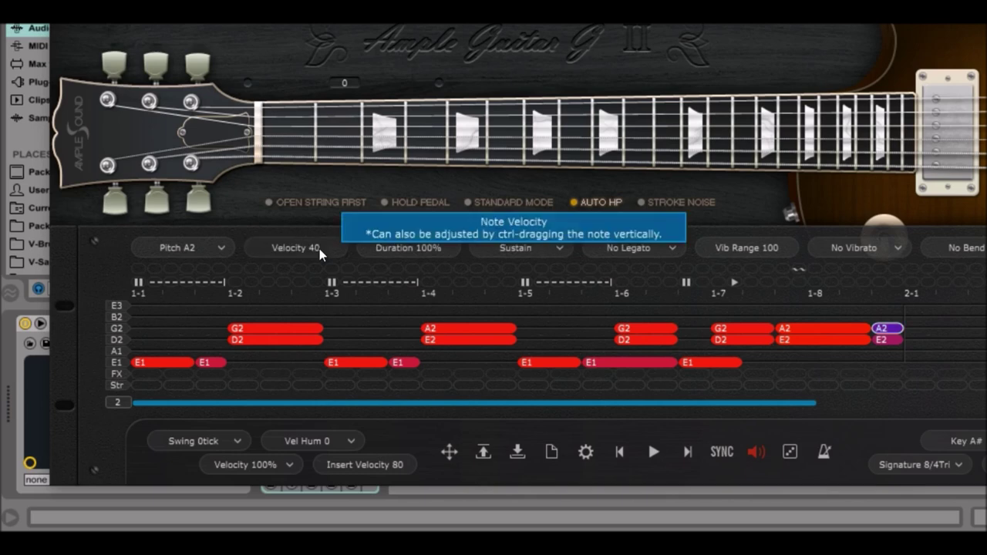
left_click(889, 341)
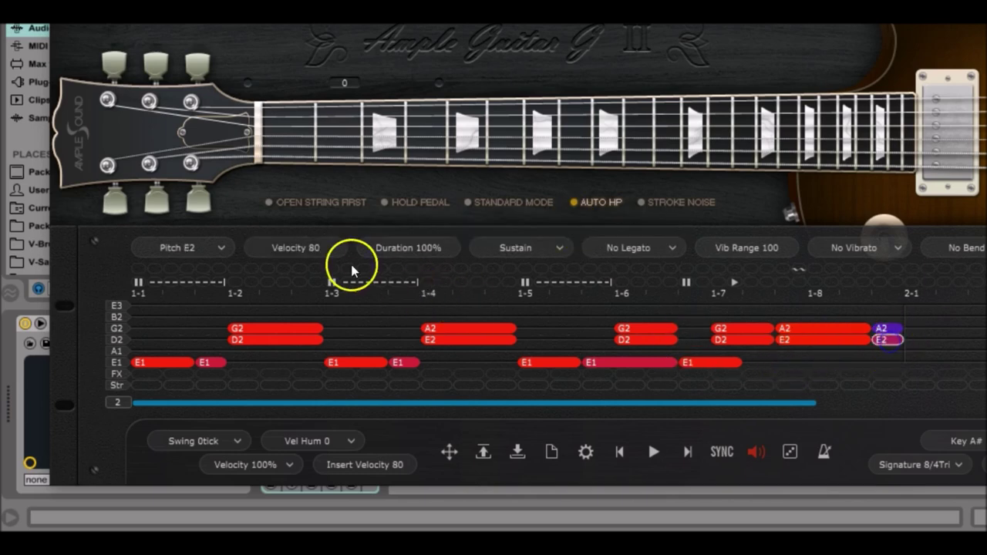
double_click(293, 245)
type("40")
key("Return")
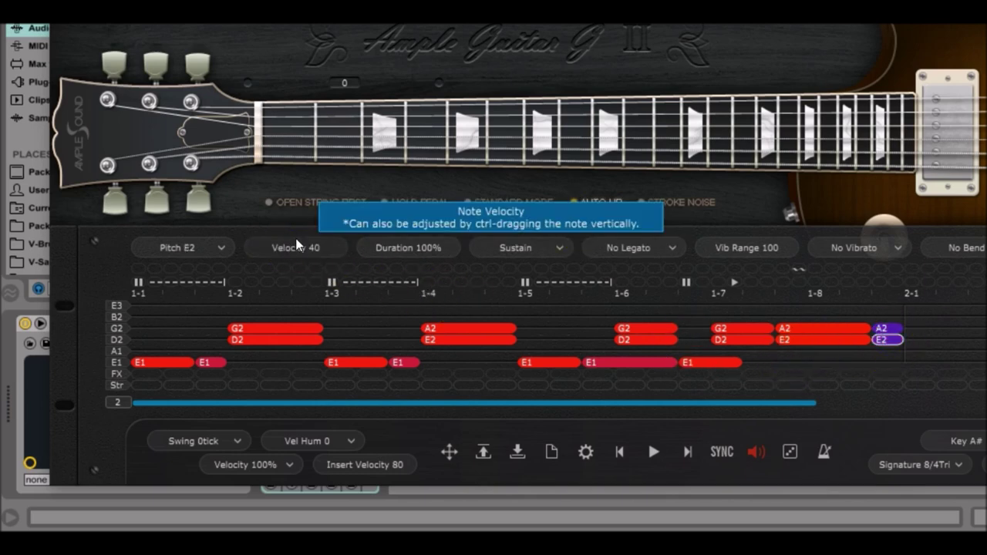
left_click(152, 364)
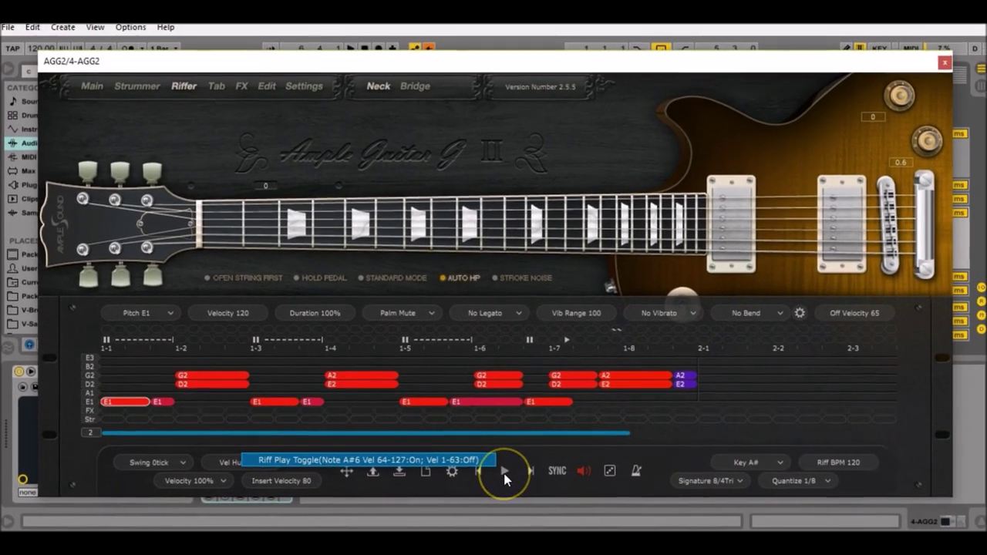
left_click(503, 473)
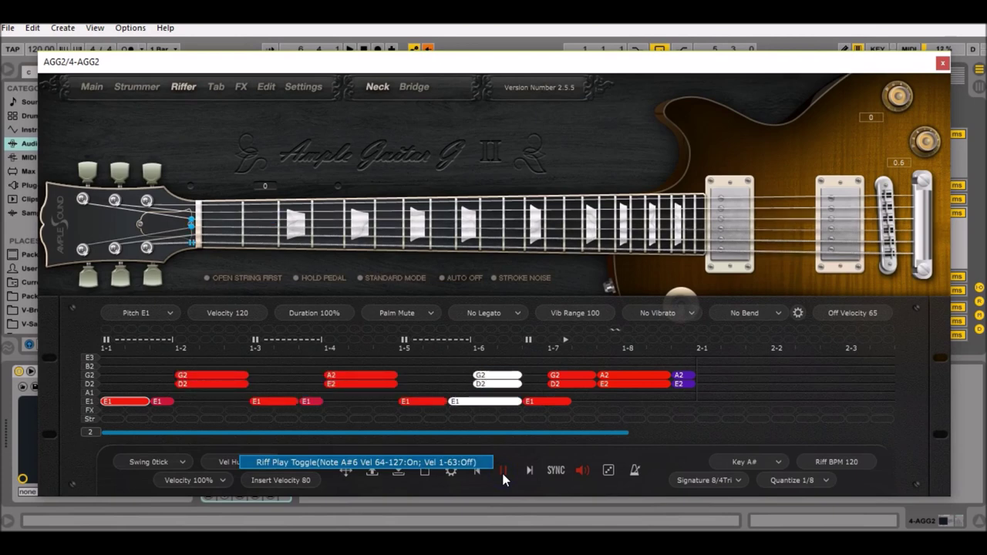
left_click(503, 471)
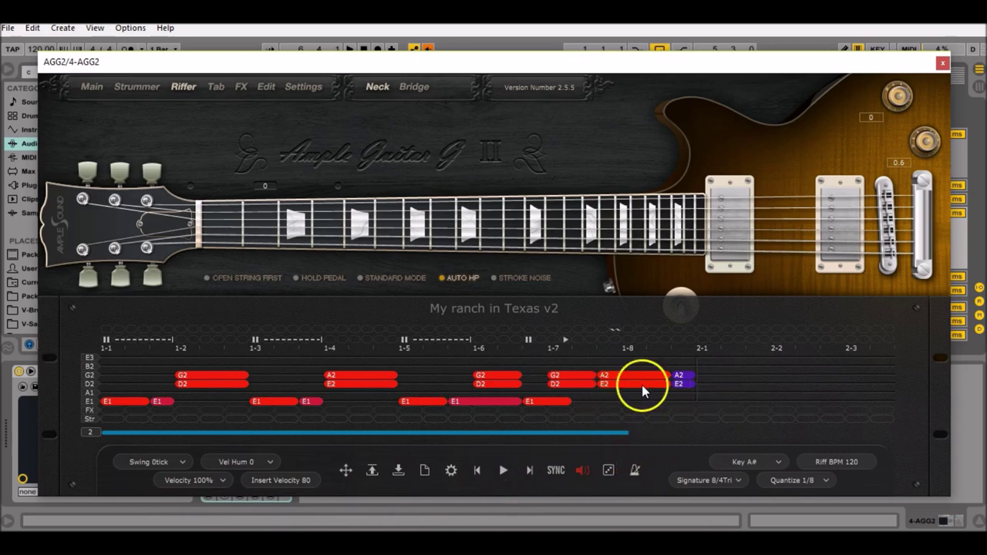
left_click(92, 434)
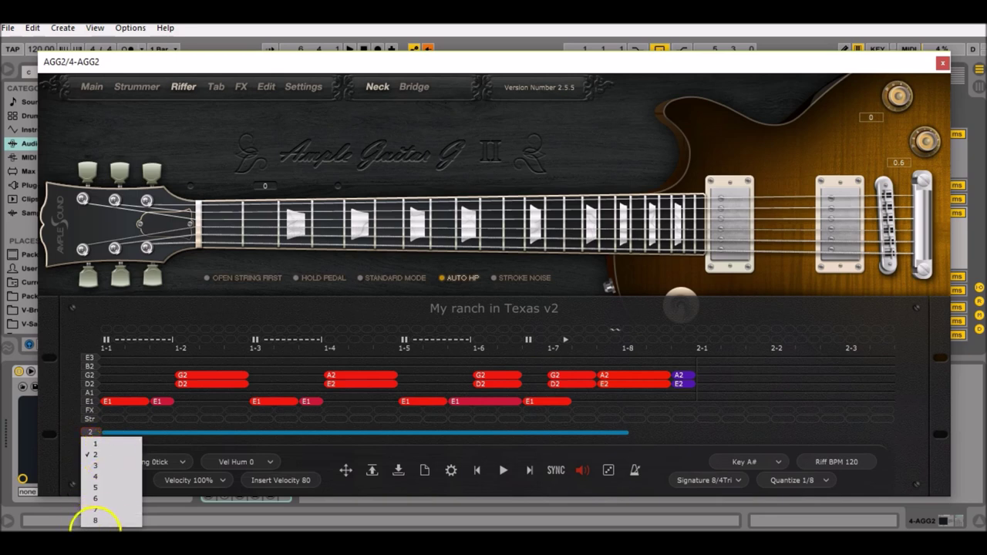
left_click(96, 455)
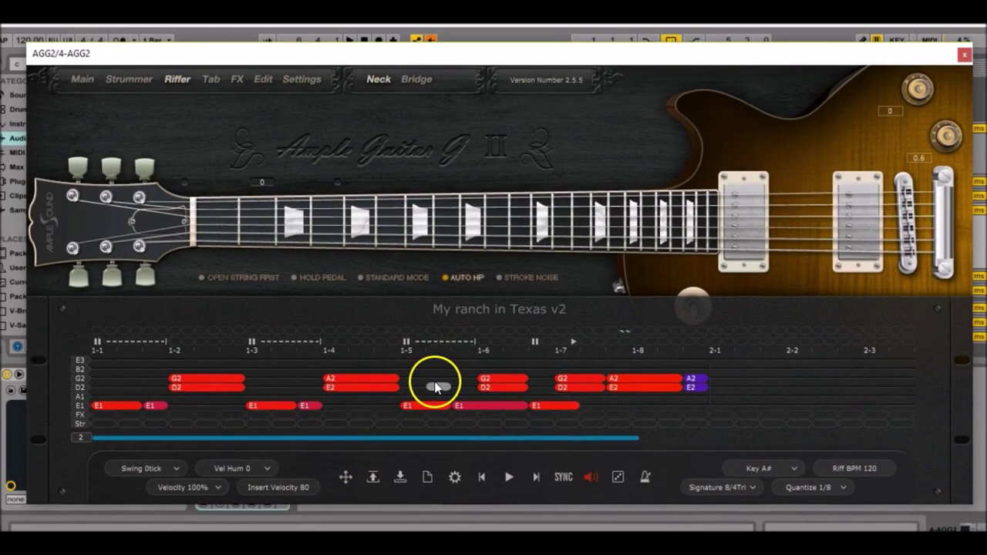
Step: Copy measure 1's riff into measure 2 and scroll the timeline to show it
right_click(436, 387)
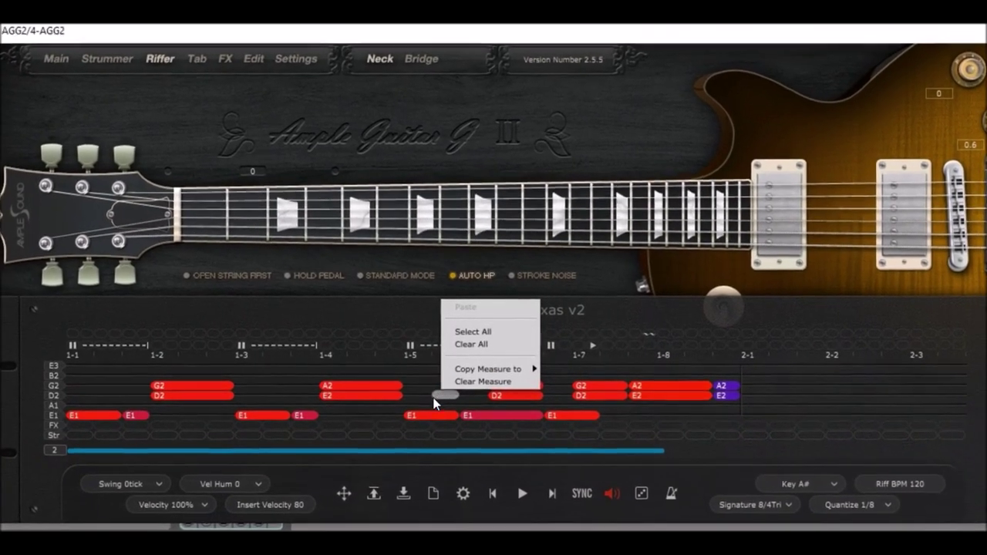
mouse_move(505, 376)
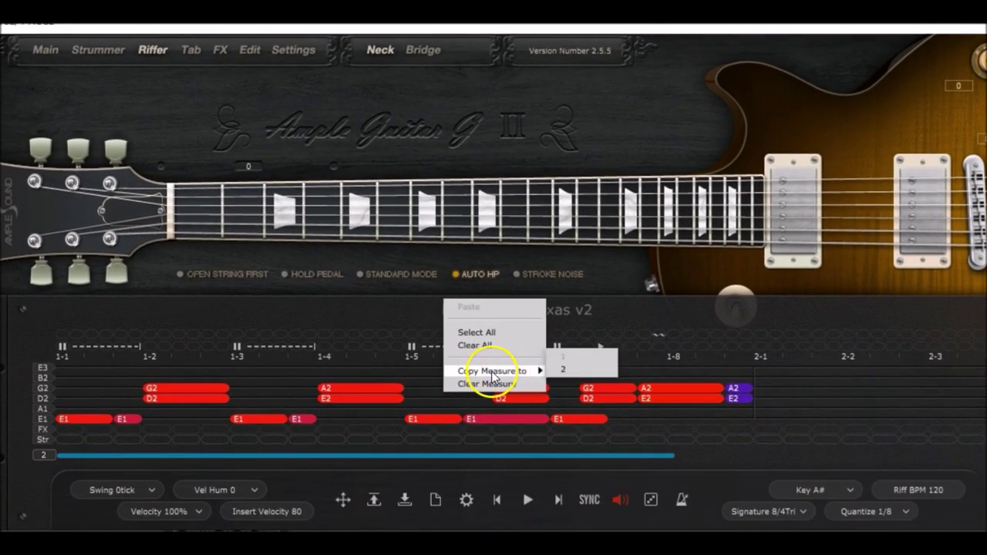
left_click(576, 371)
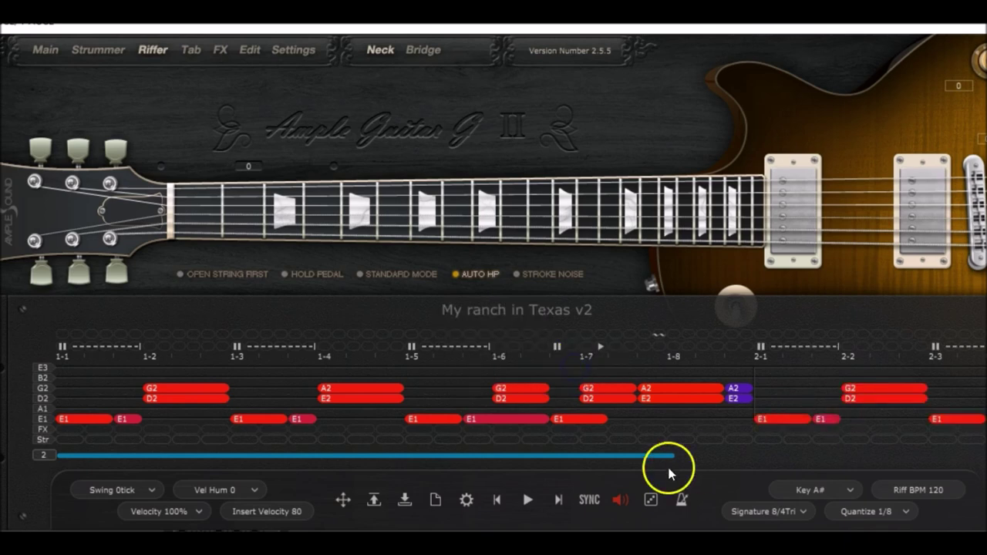
left_click_drag(644, 455, 957, 453)
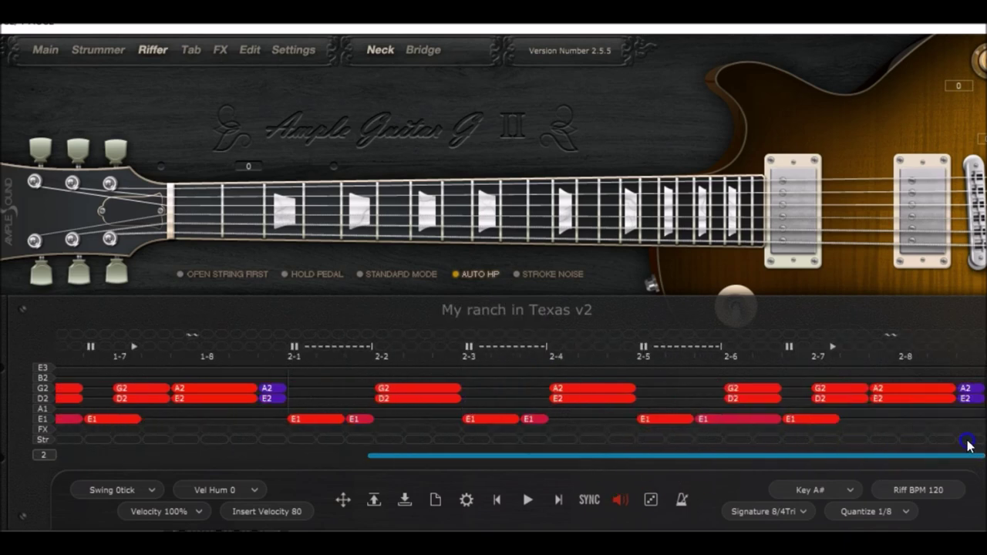
Step: Replace the 2-7 G2 note with a double-length A1 note at velocity 120
double_click(823, 390)
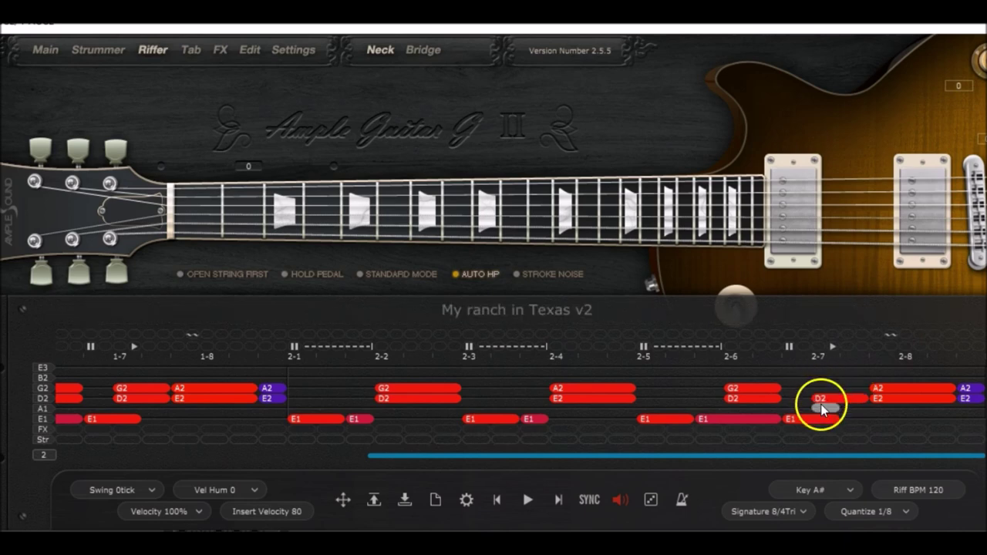
double_click(826, 407)
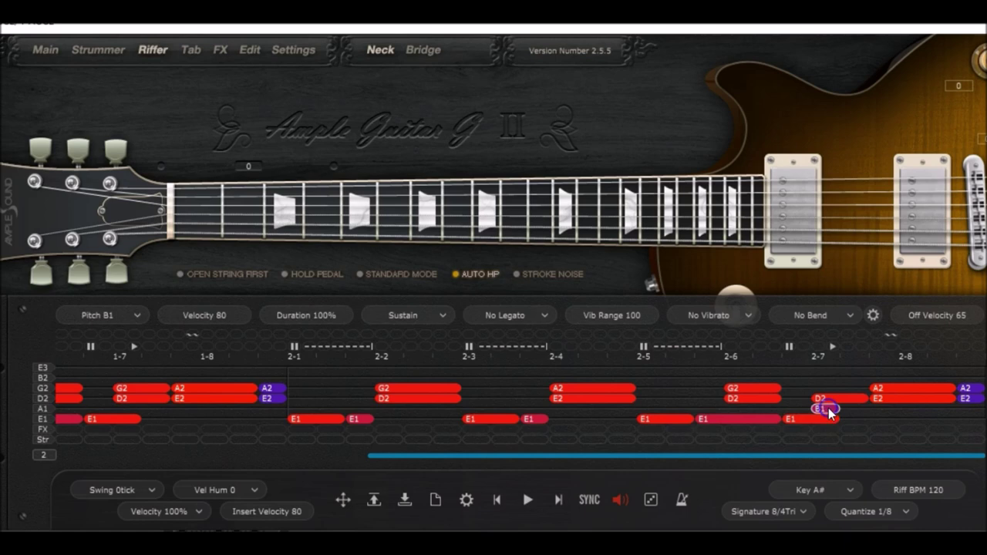
left_click_drag(832, 409, 866, 409)
scroll(855, 409, "down", 2)
left_click(828, 412)
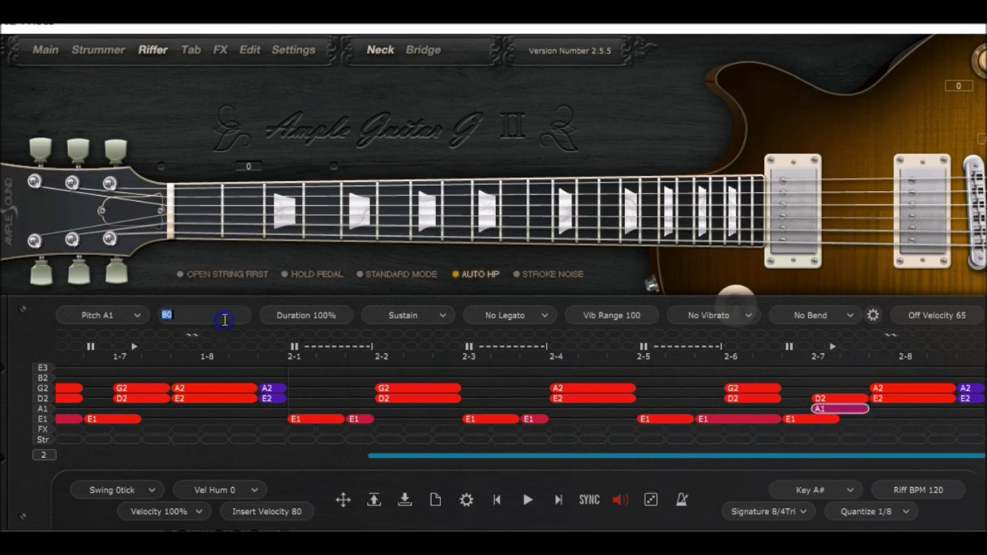
type("120")
key("Return")
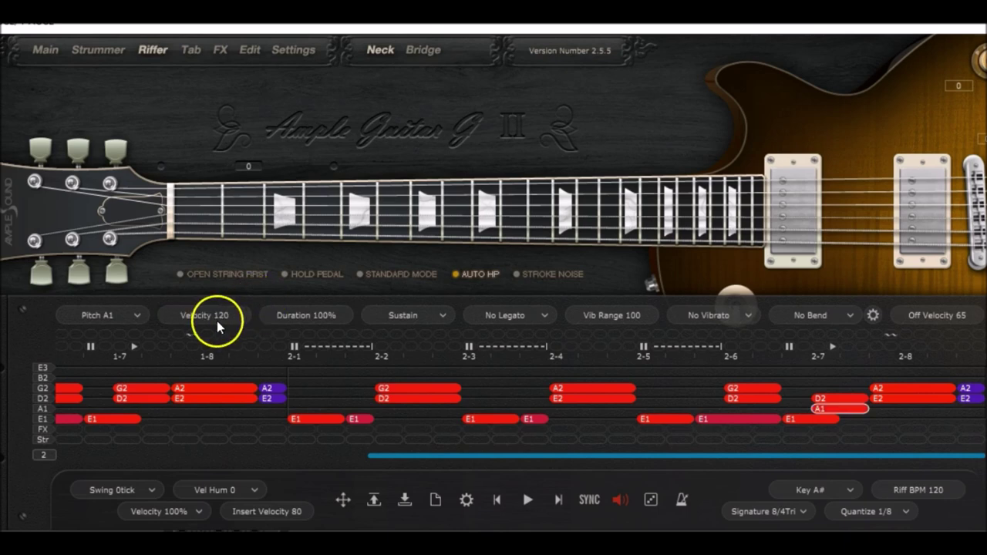
Step: Set the D2 note at 2-7 to HO/PO legato
left_click(822, 399)
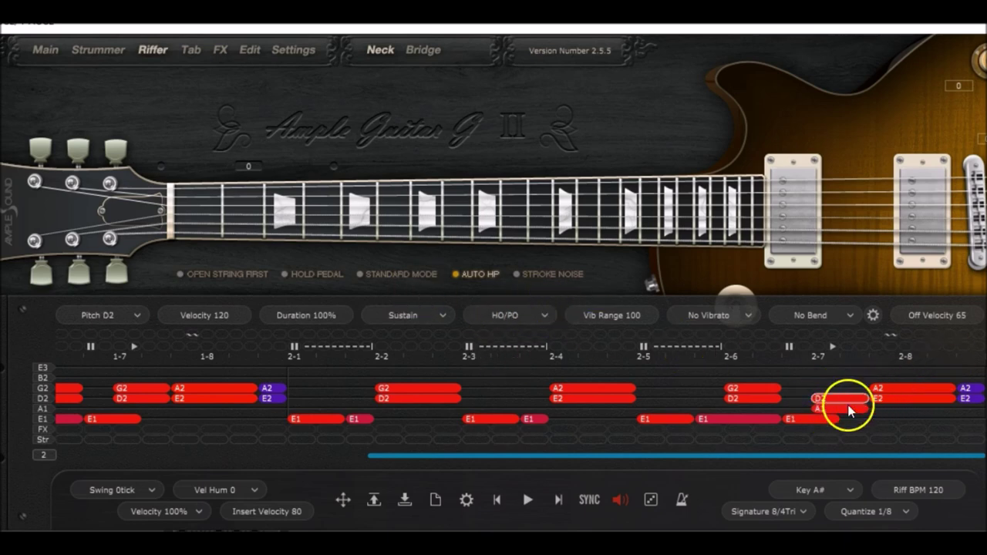
left_click(534, 316)
left_click(513, 358)
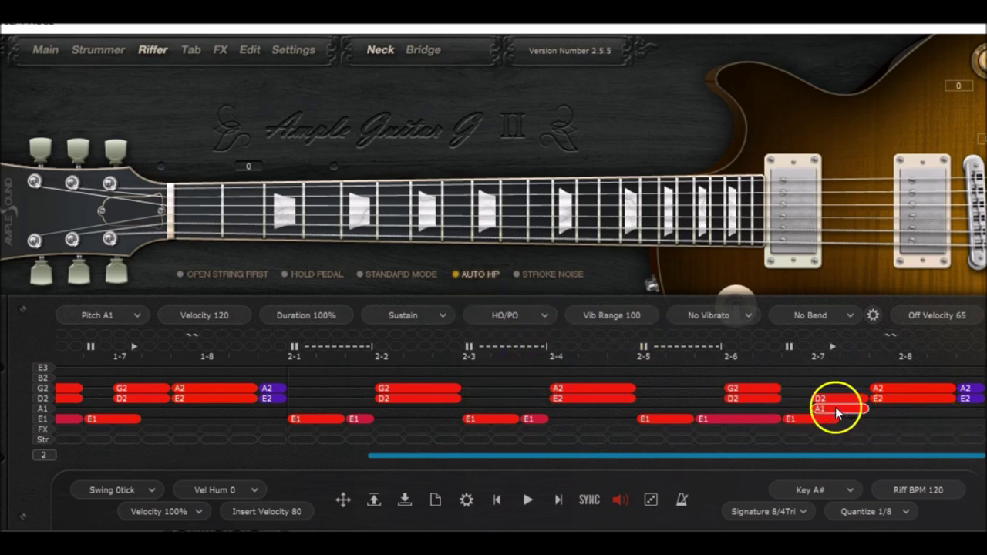
left_click(883, 388)
Step: Move the 2-8 A2 note down a string to B1 at velocity 127
left_click_drag(883, 389, 941, 412)
scroll(943, 381, "up", 2)
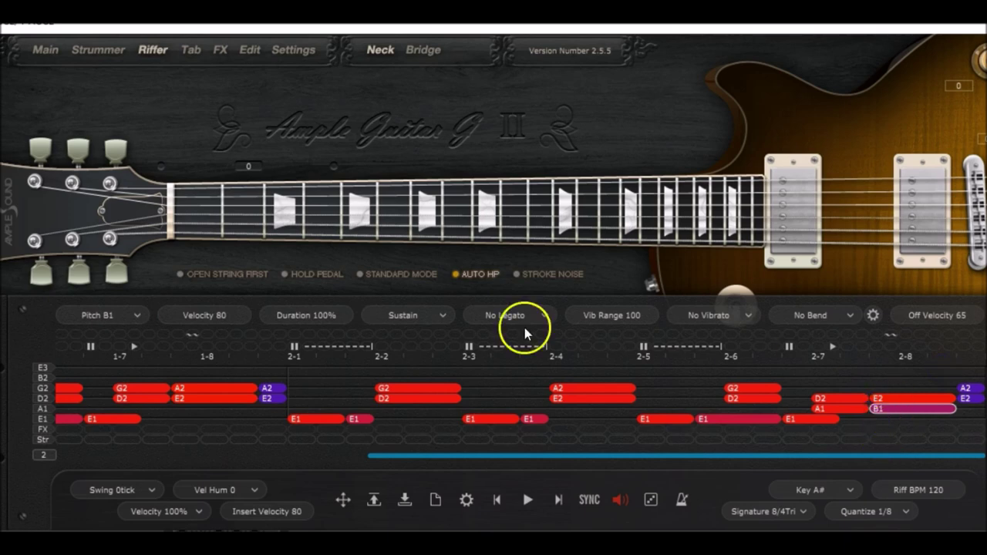
double_click(219, 313)
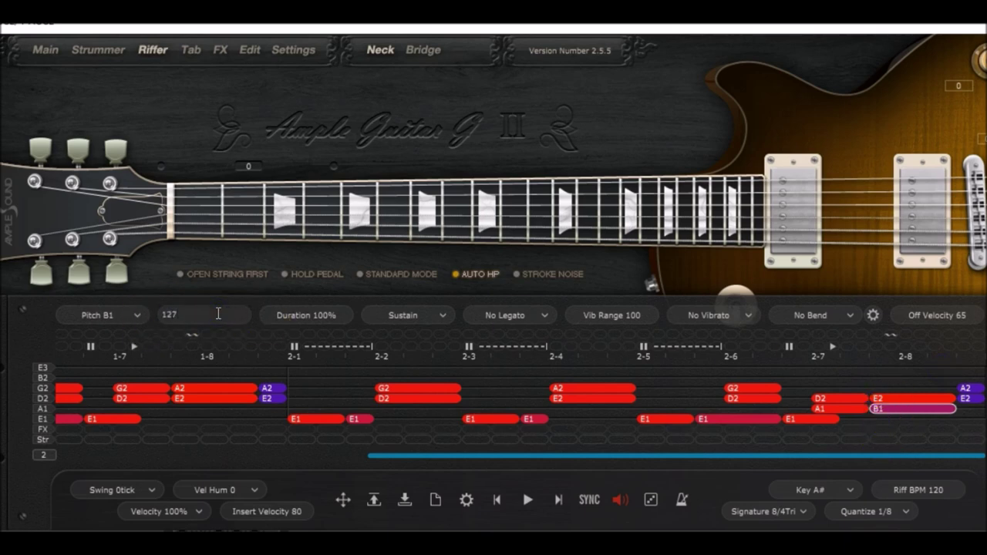
key("Return")
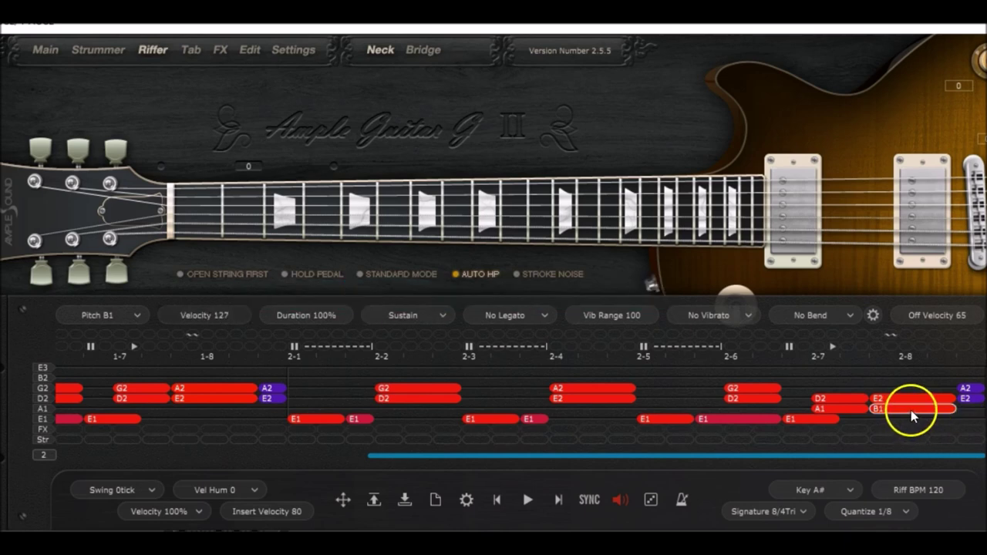
Step: Give the B1 note 1/16 vibrato with a vibrato range of 20
left_click(726, 316)
left_click(743, 358)
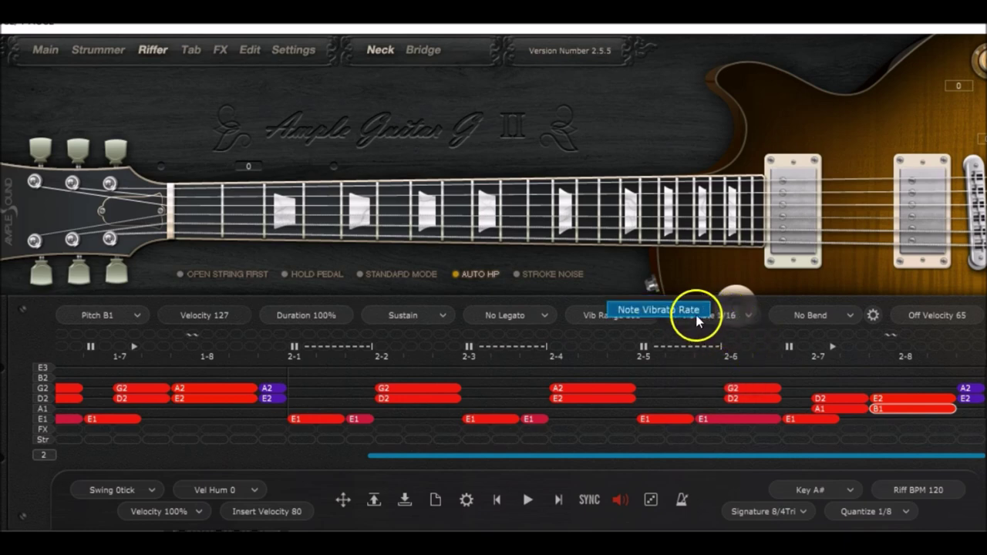
double_click(626, 314)
type("20")
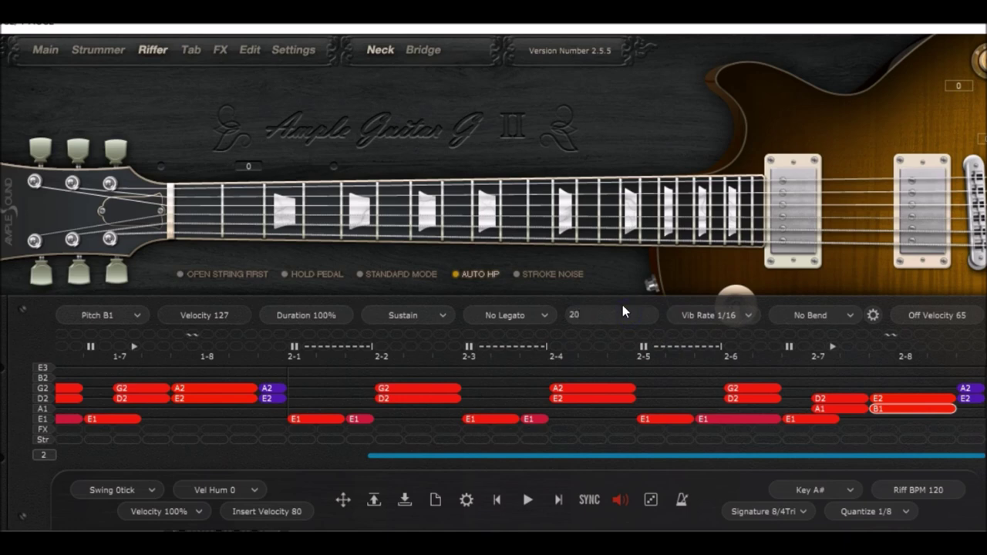
key("Return")
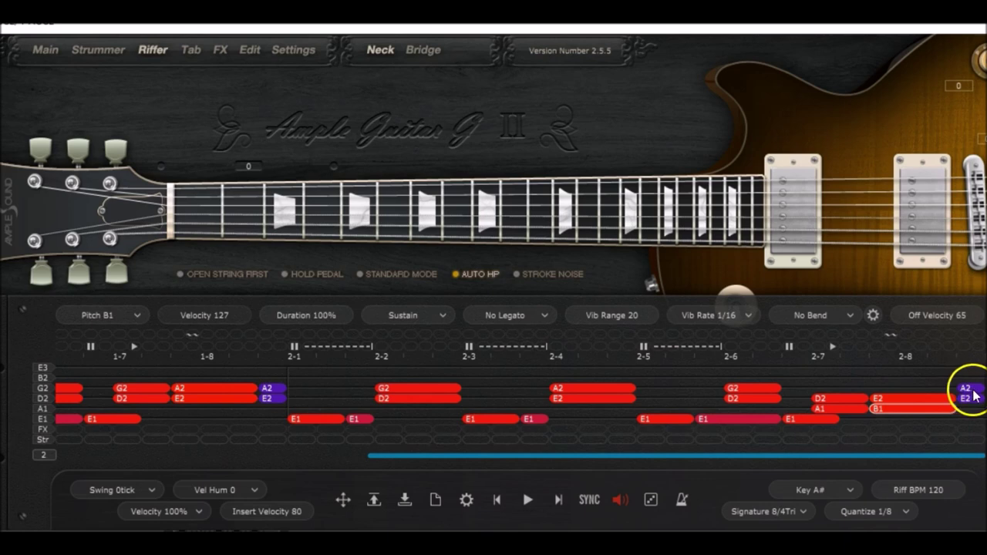
Step: Shift the last note pair down to E2/B1 and set both to velocity 120
mouse_move(973, 396)
left_mouse_down()
mouse_move(964, 404)
mouse_move(973, 408)
left_mouse_up()
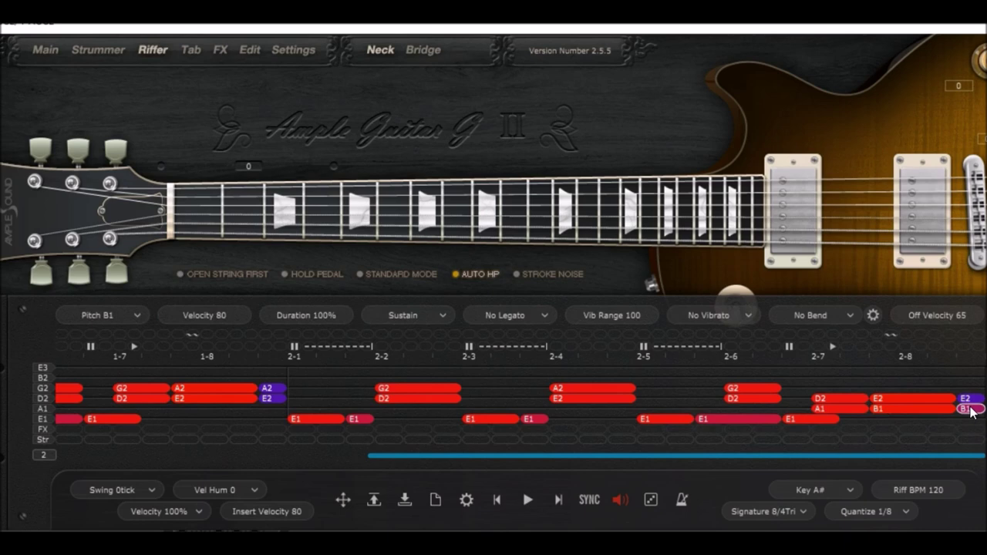
double_click(220, 315)
type("120")
key("Return")
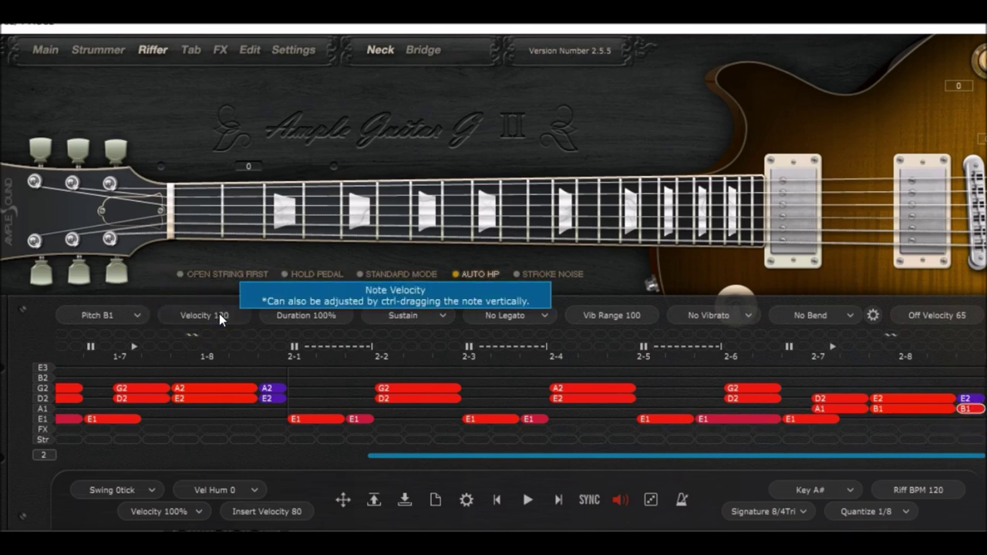
left_click(969, 398)
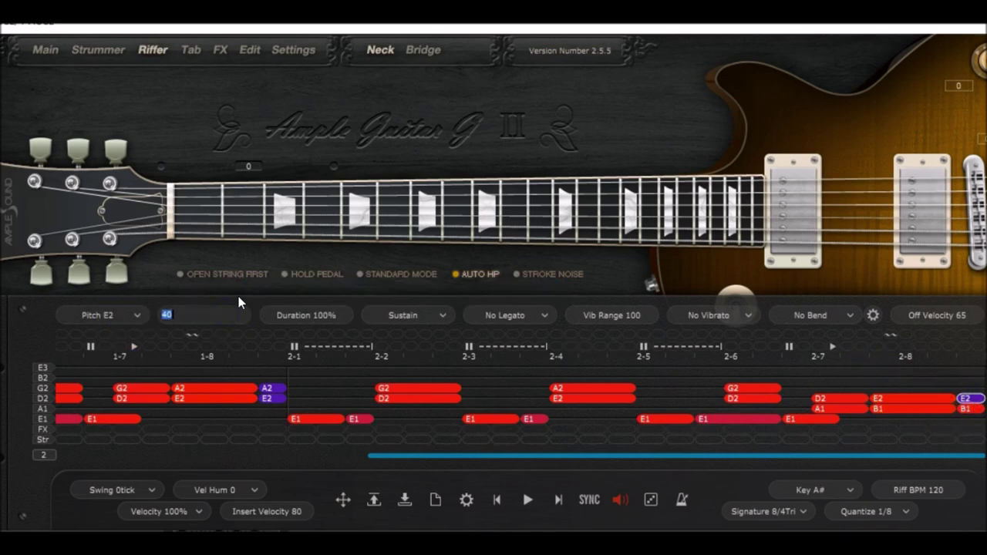
type("120")
key("Return")
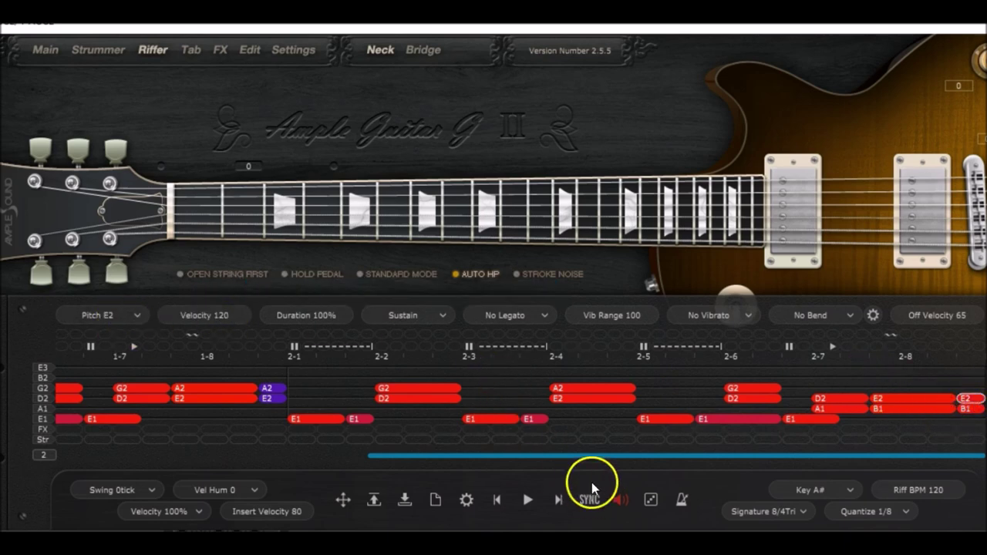
left_click_drag(631, 455, 98, 443)
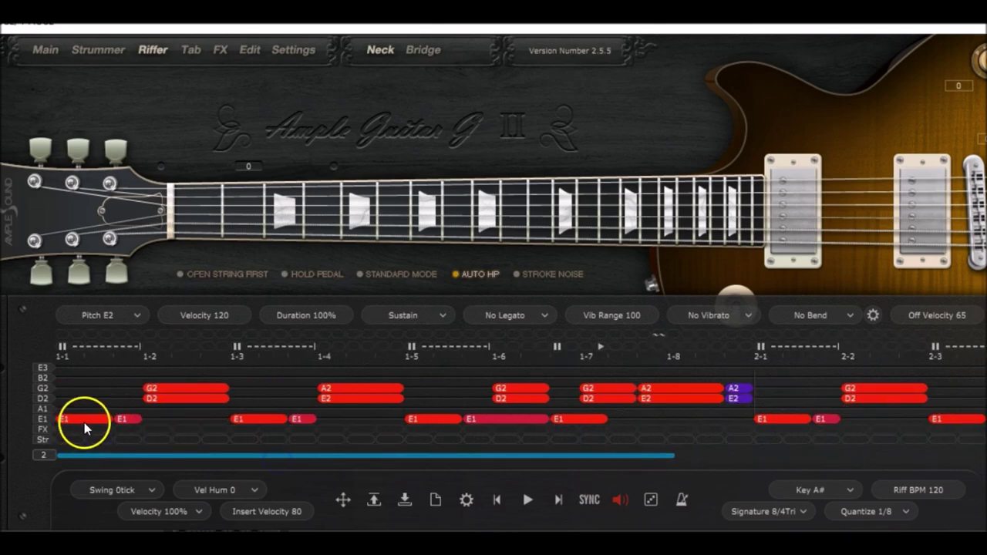
Step: Play the riff from its first E1 note with Riff Play
left_click(85, 421)
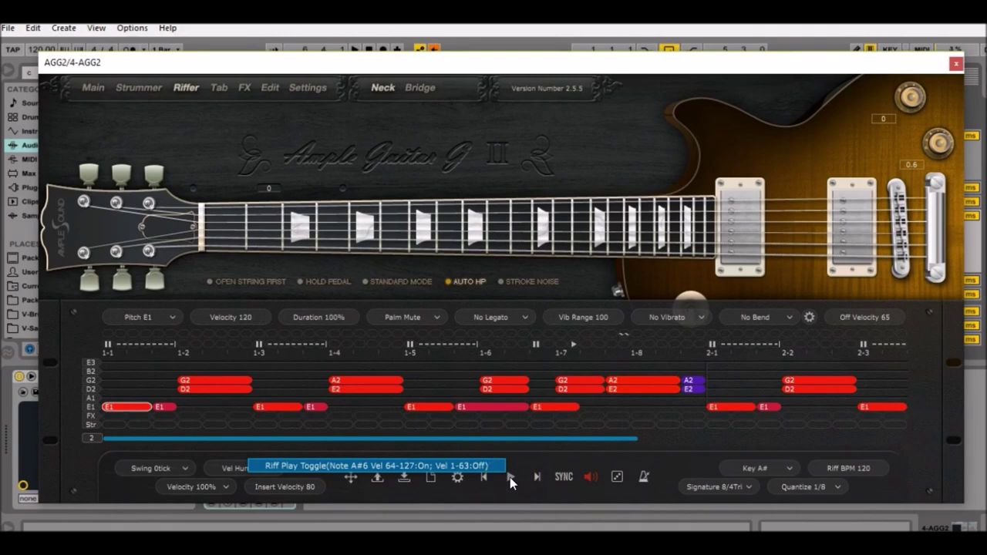
left_click(509, 477)
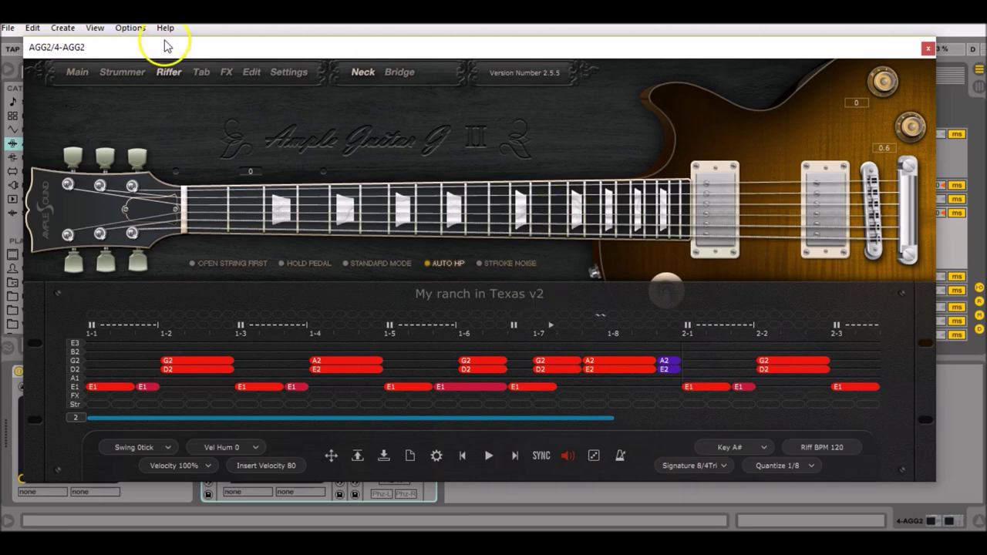
Step: Drag the Ample Guitar riff into the AGG2 track as MIDI clip Track 0, then open the saved riffs folder
left_click_drag(164, 47, 643, 62)
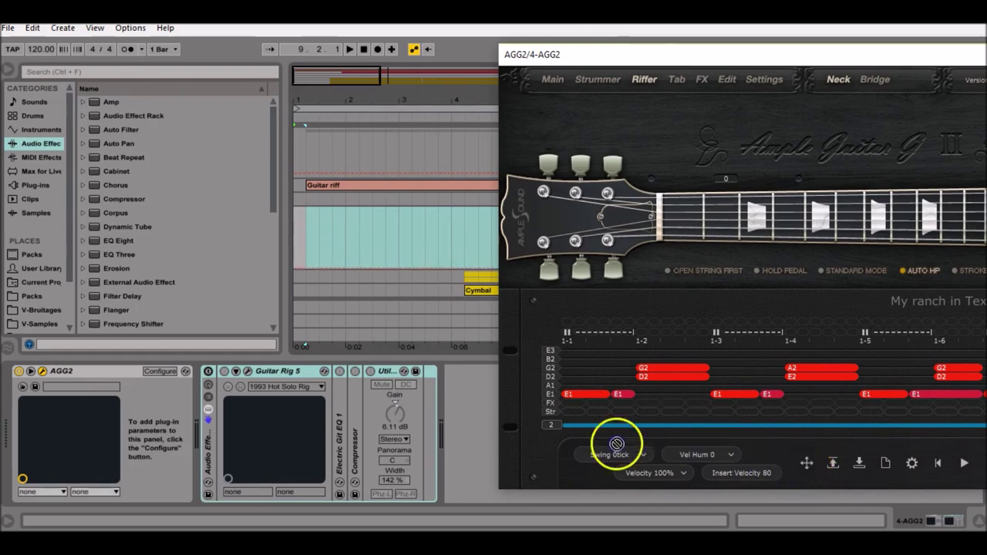
left_click_drag(616, 444, 311, 231)
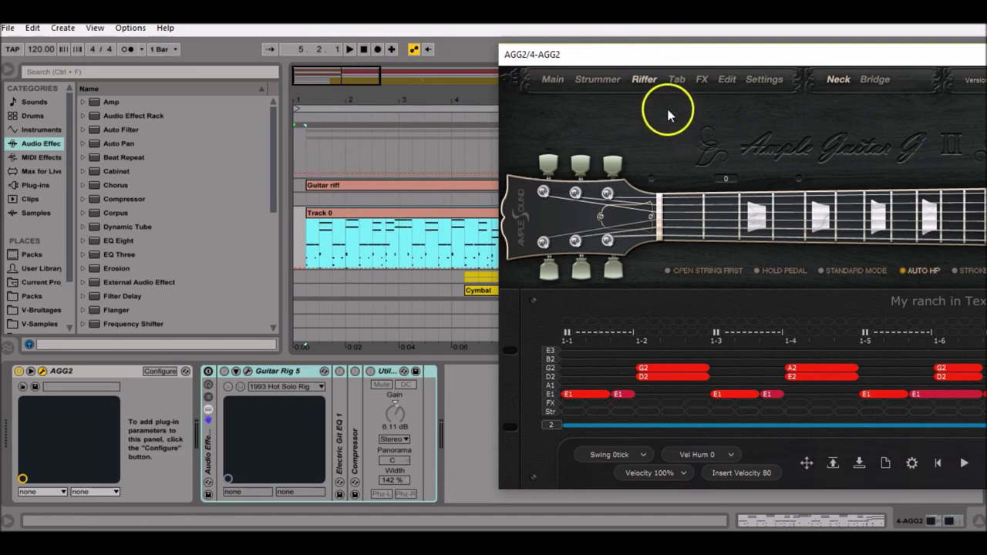
left_click_drag(689, 55, 223, 28)
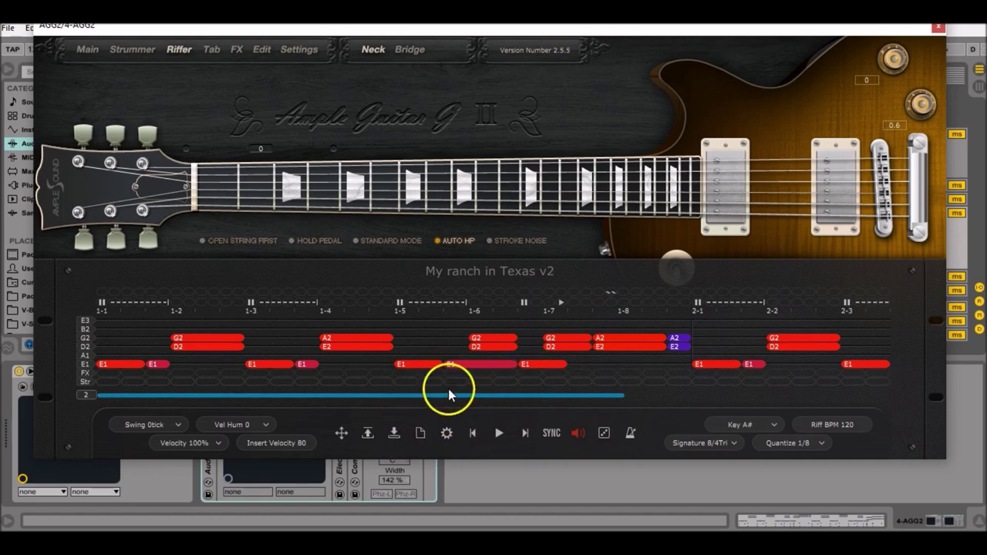
left_click(367, 435)
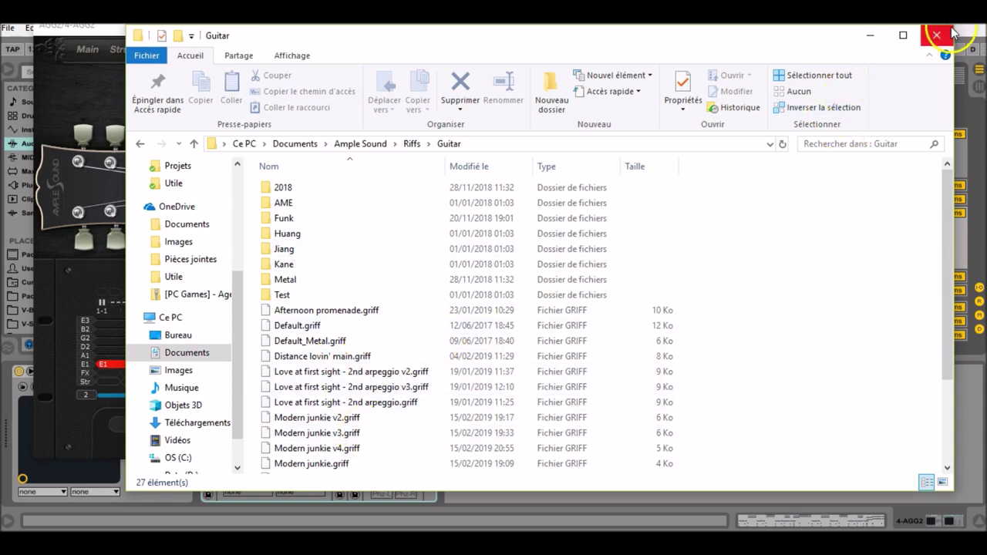
left_click(881, 42)
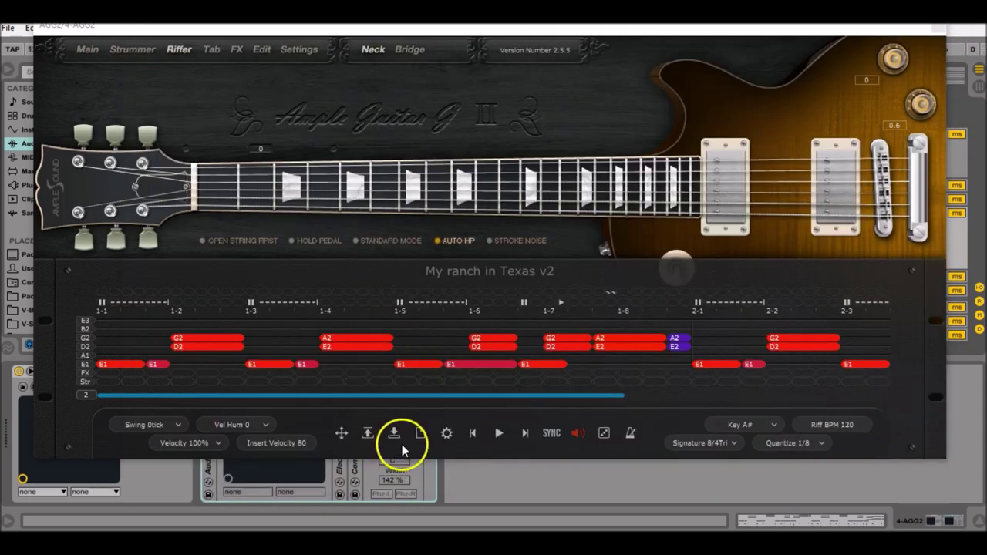
Step: Open and dismiss the saved riff list, then close the Ample Guitar G II plugin window
left_click(368, 438)
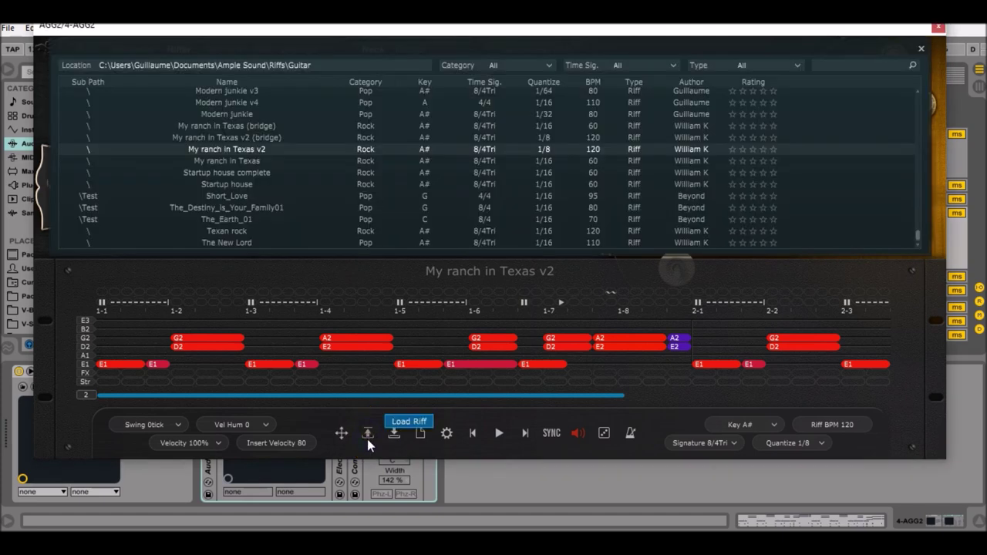
left_click(921, 49)
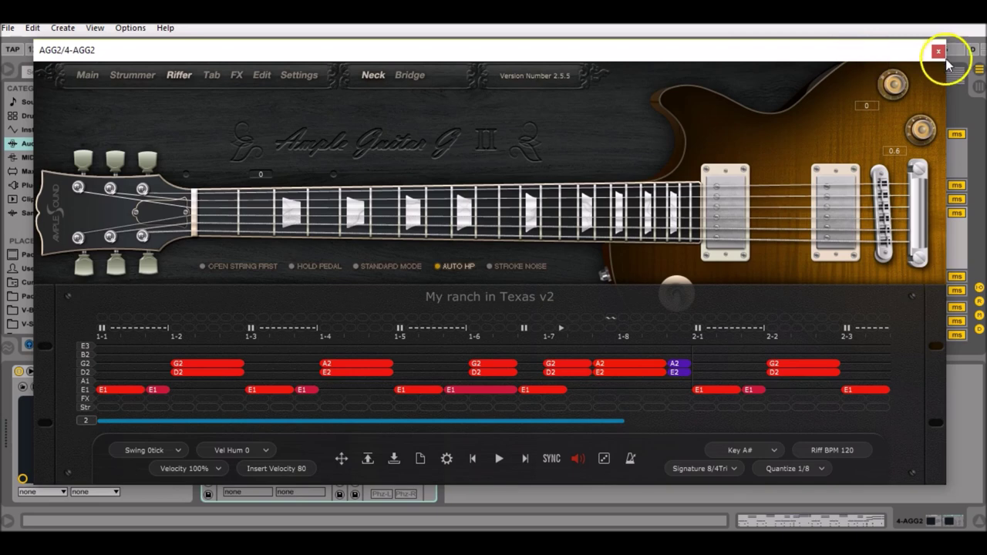
left_click(938, 50)
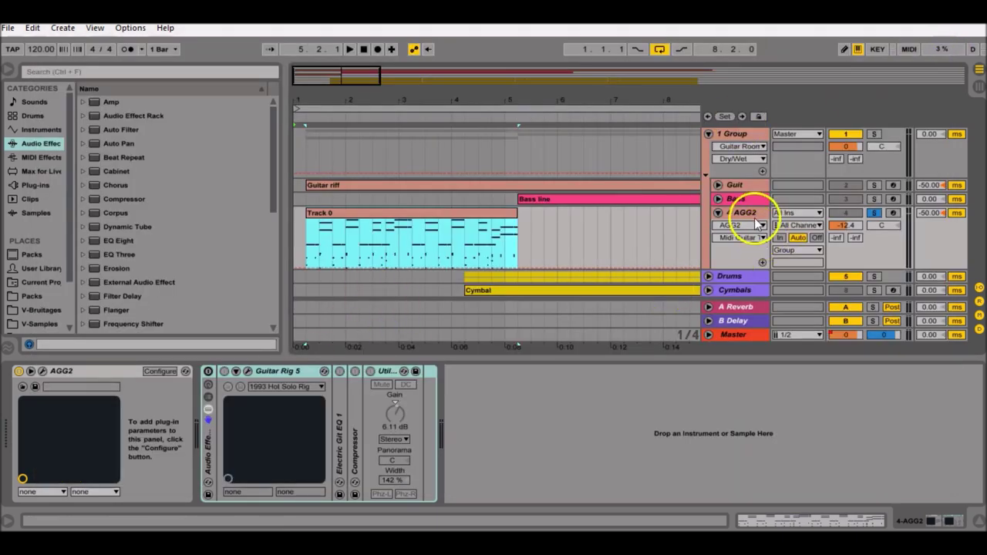
Step: Reactivate the AGG2 Audio Effect Rack and close the Guitar Rig 5 window
left_click(247, 373)
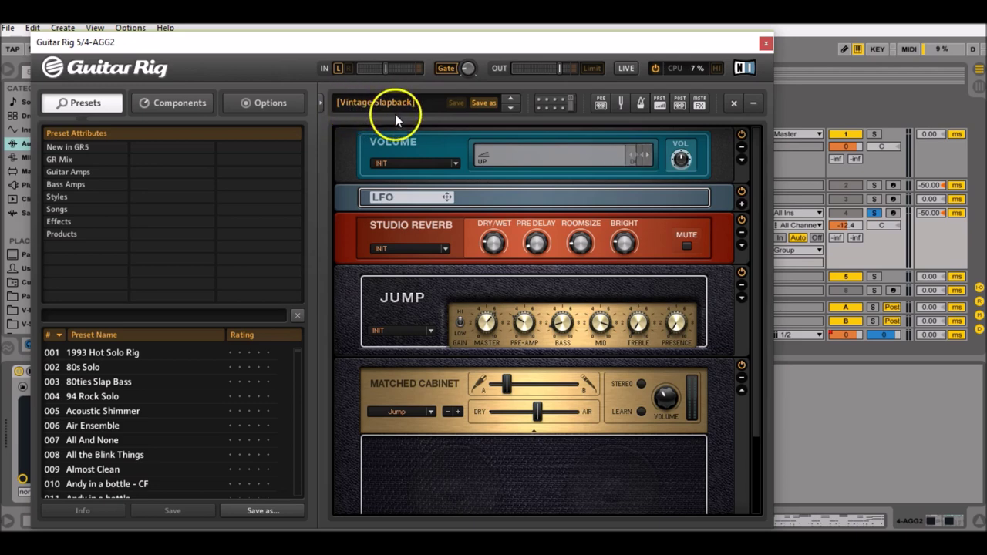
left_click(766, 43)
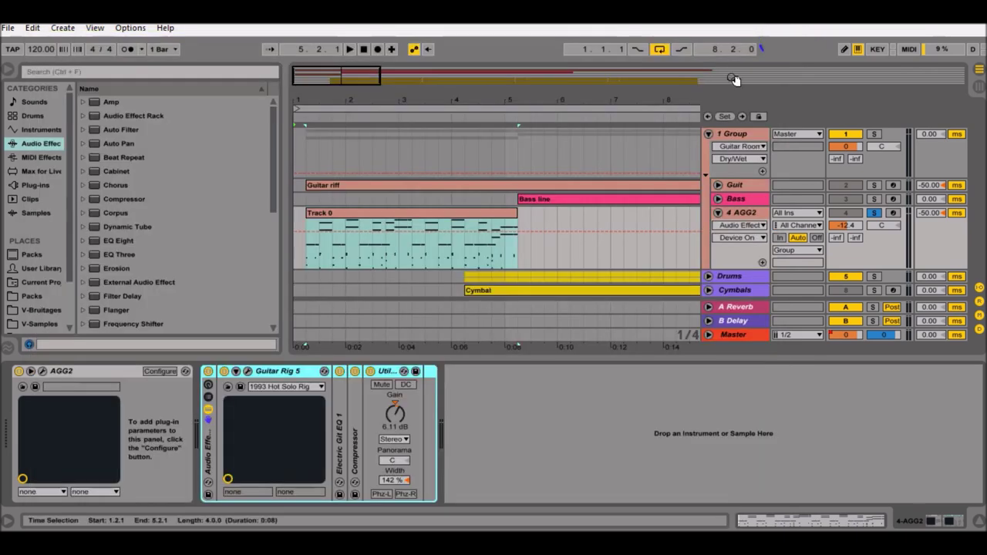
Step: Expand Electric Git EQ 1 to show its curve, briefly expanding and folding the Compressor
double_click(336, 412)
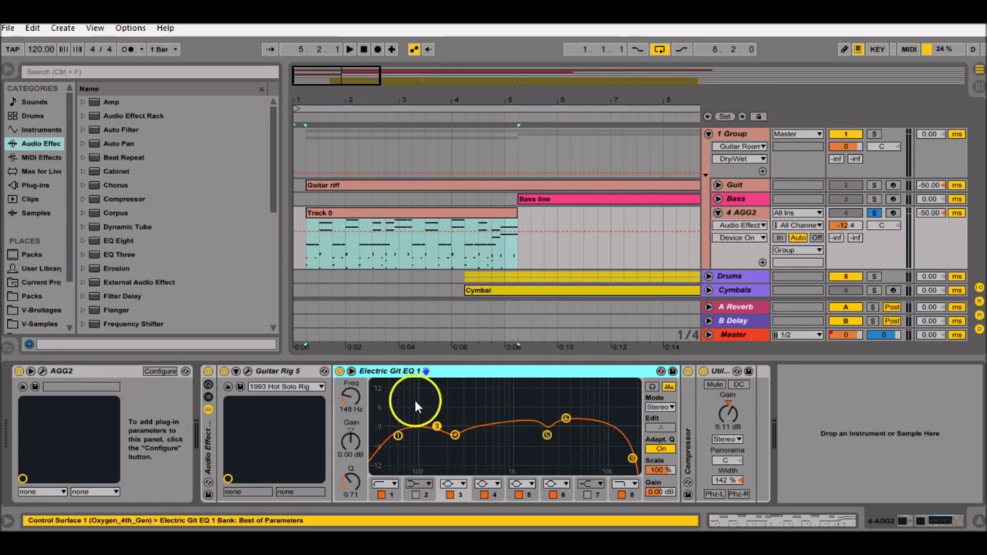
double_click(689, 397)
double_click(798, 372)
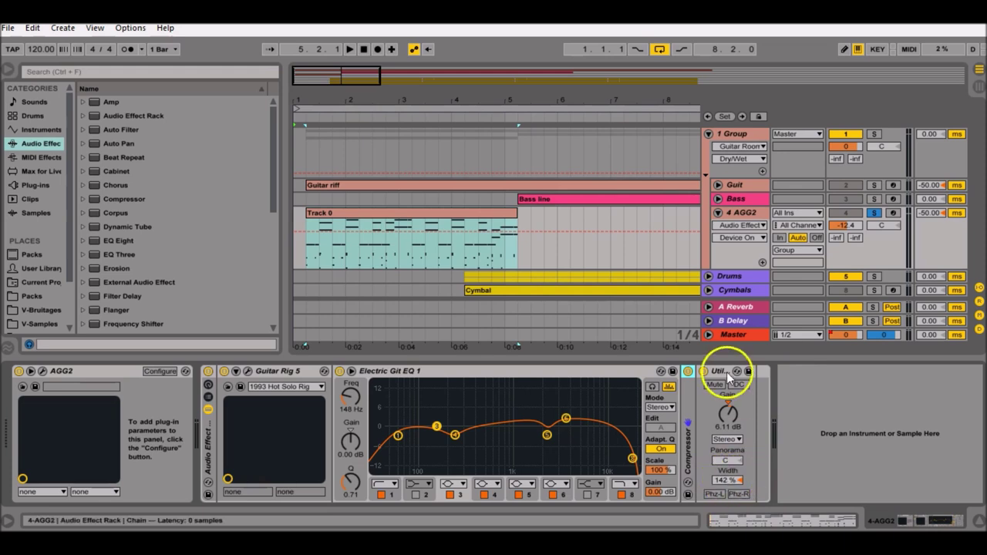
Step: Show the Master track chain, activate The New Lord Master 4, and expand then fold Master EQ - final
left_click(733, 336)
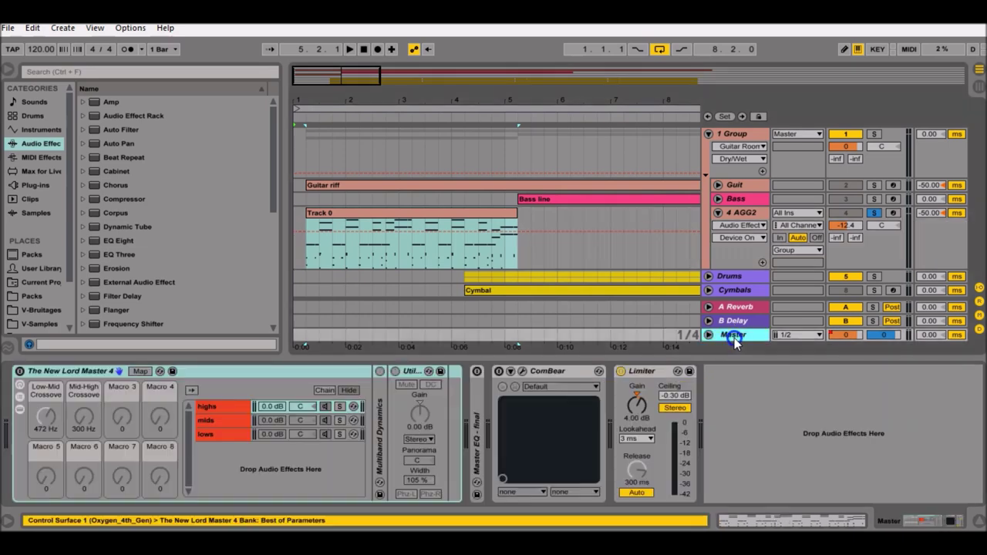
left_click(20, 371)
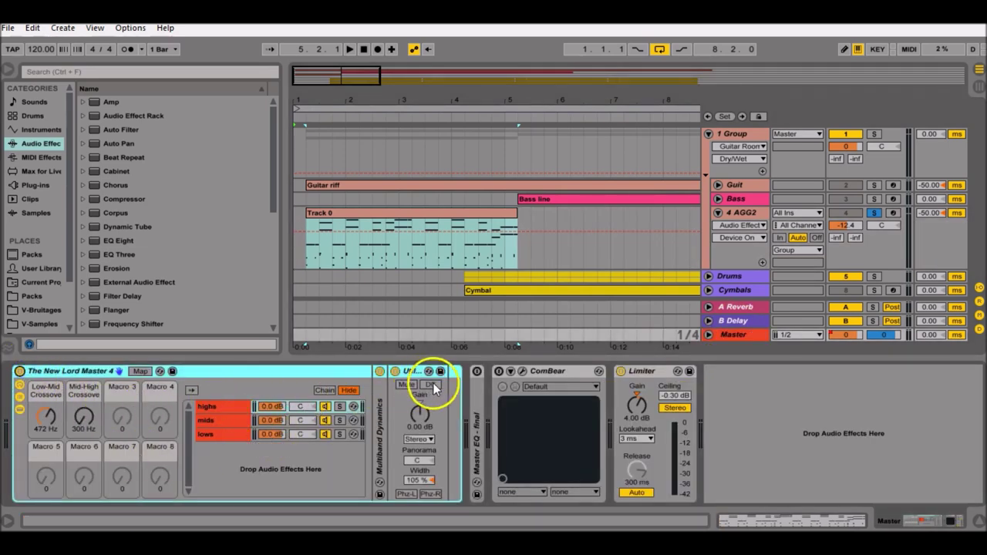
double_click(480, 398)
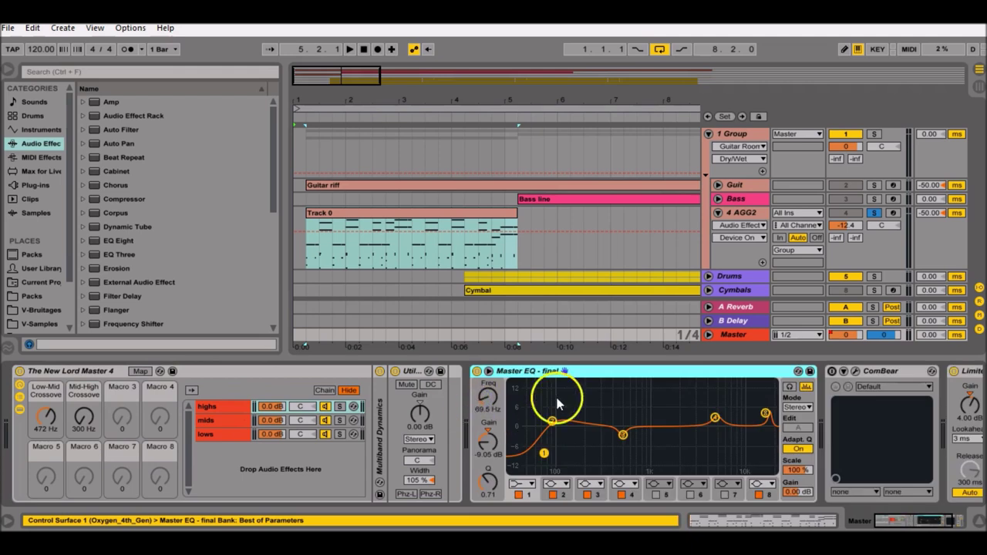
double_click(604, 375)
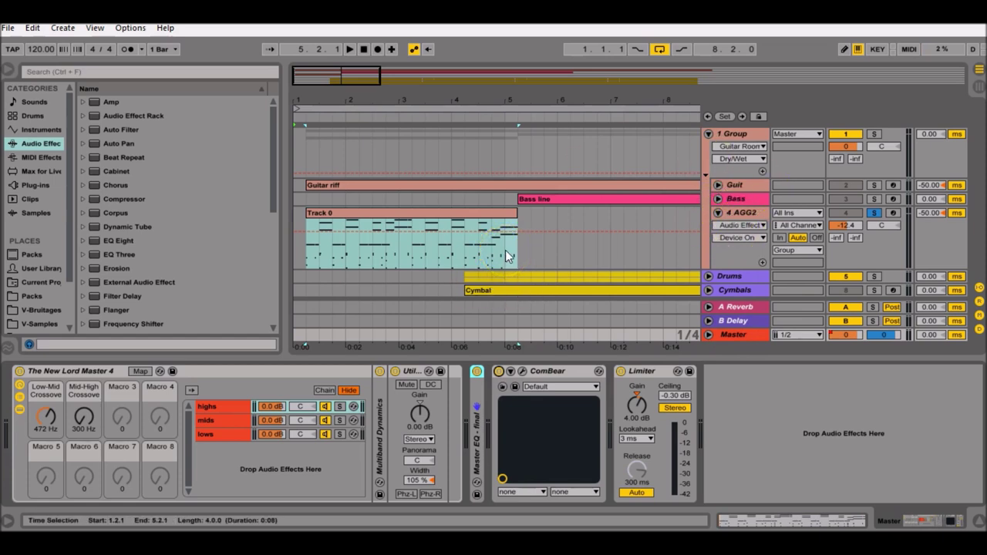
left_click(519, 235)
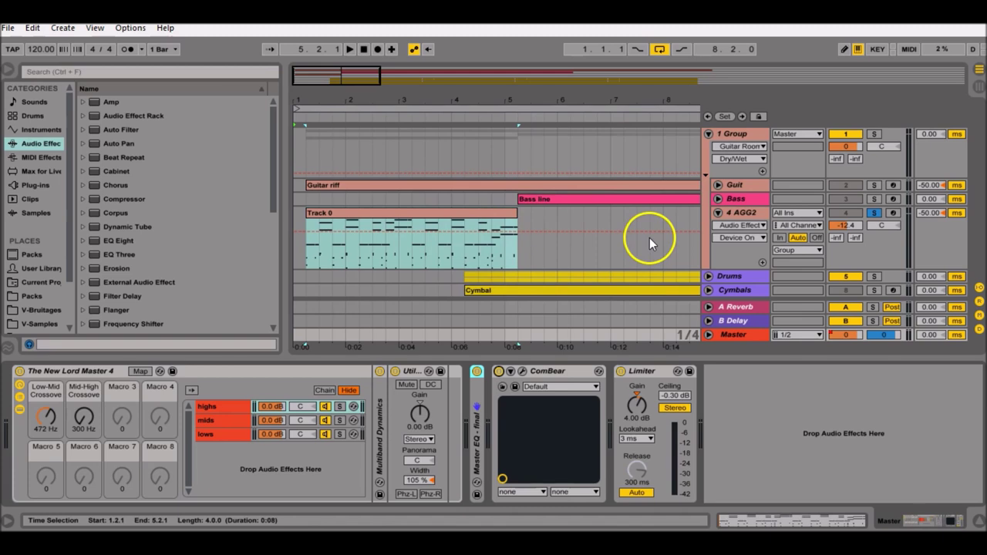